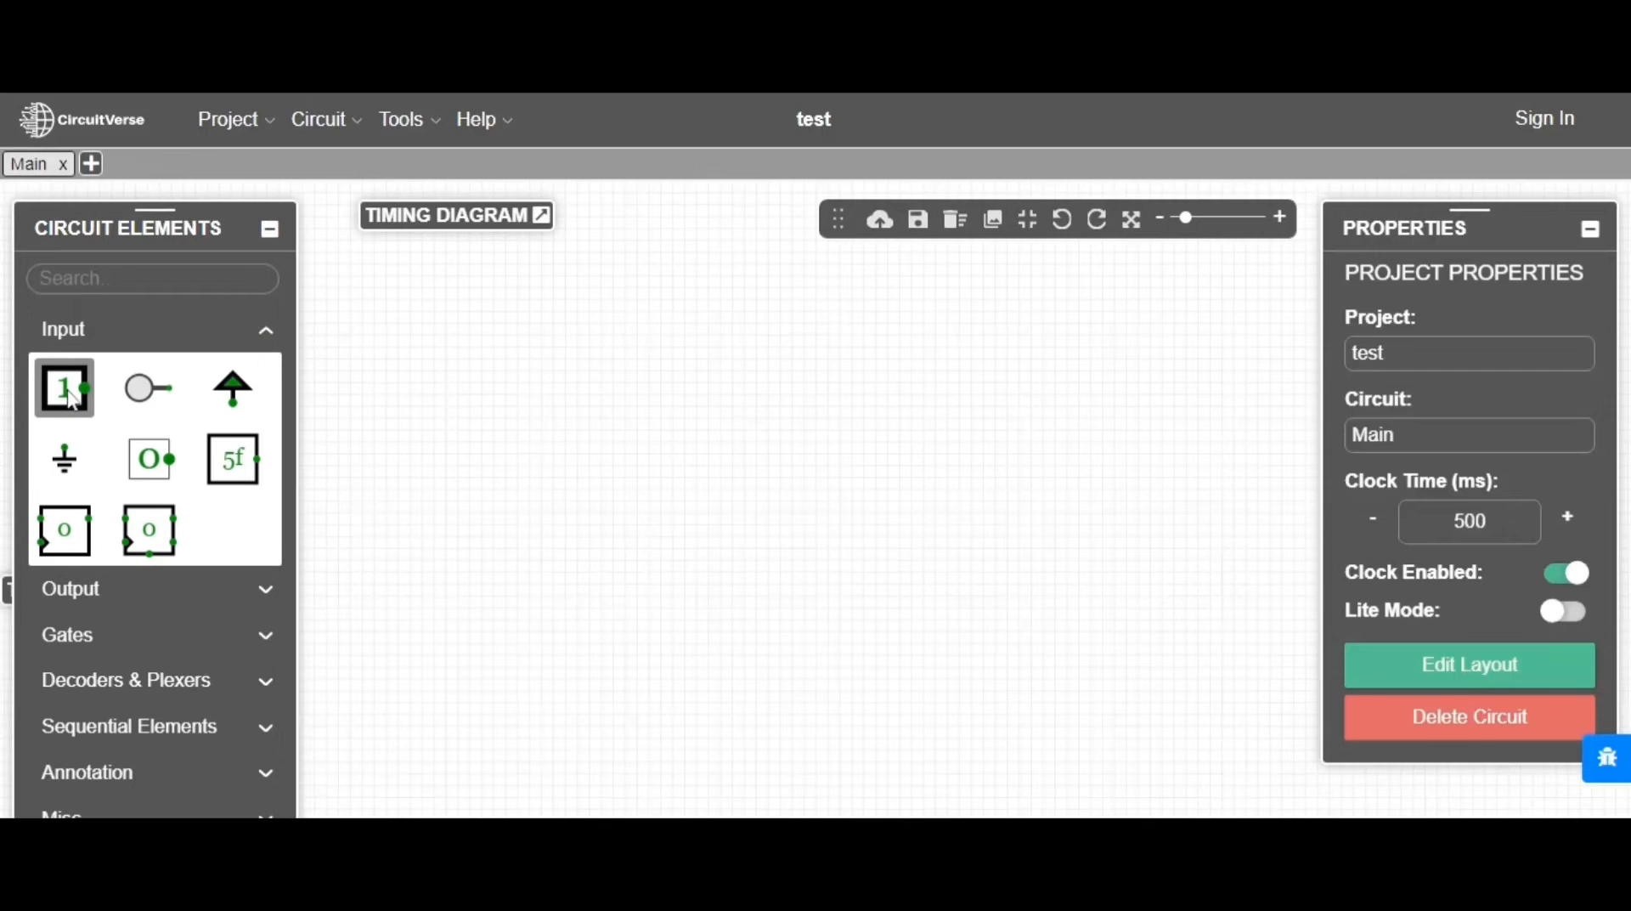
# Place two one-bit input elements on the canvas, one below the other.
pyautogui.click(472, 420)
pyautogui.click(65, 388)
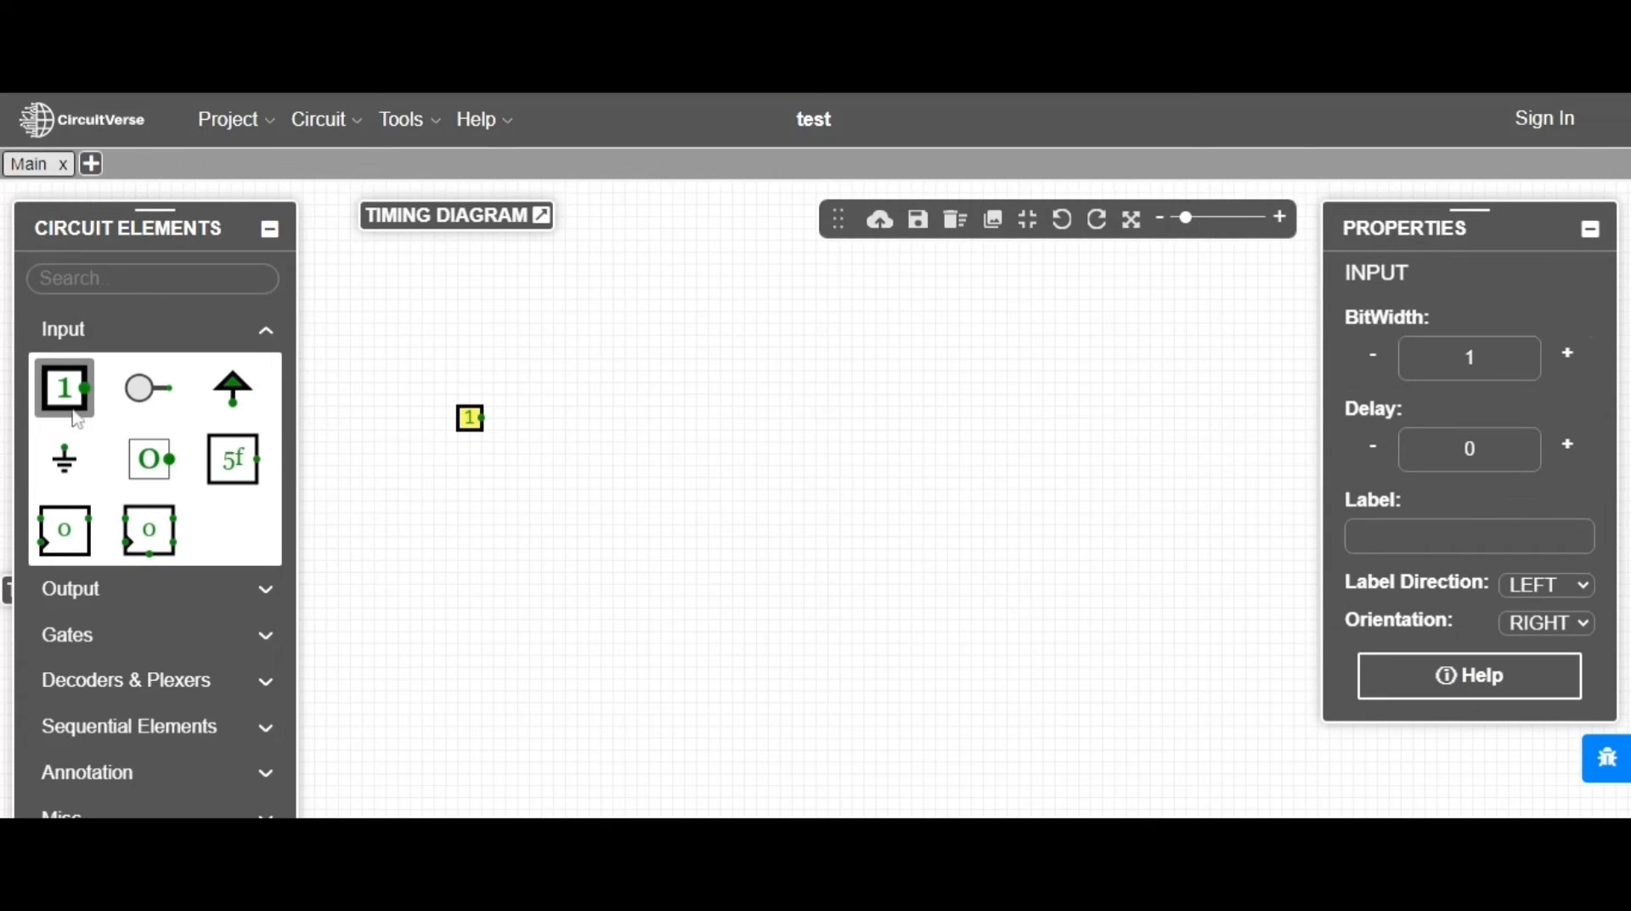
pyautogui.click(471, 574)
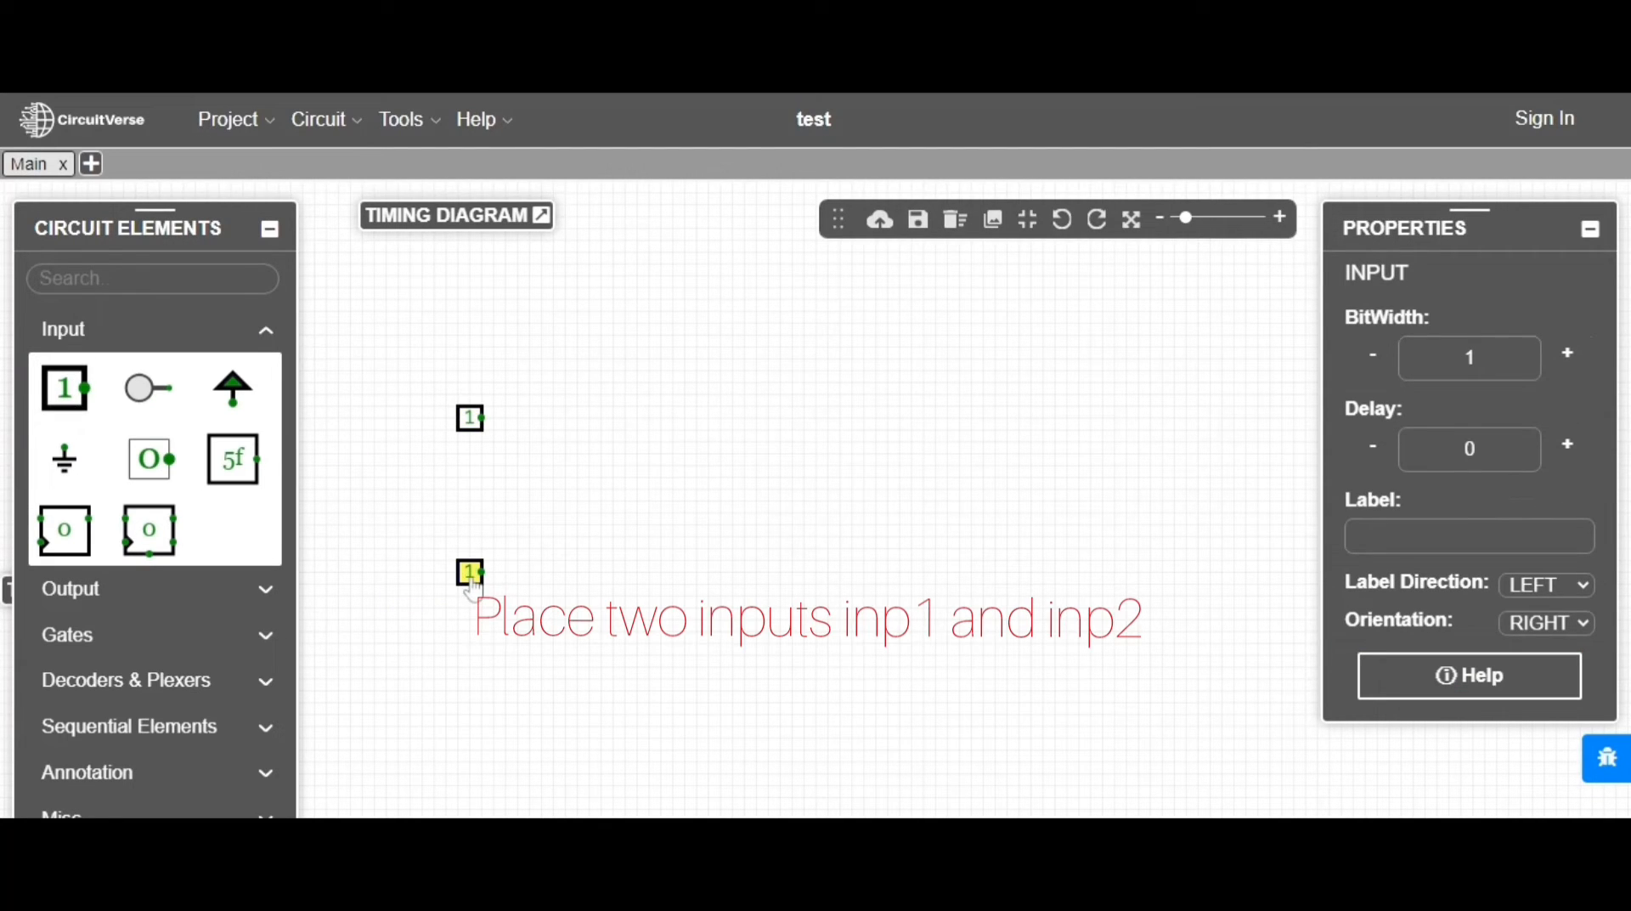
pyautogui.click(384, 474)
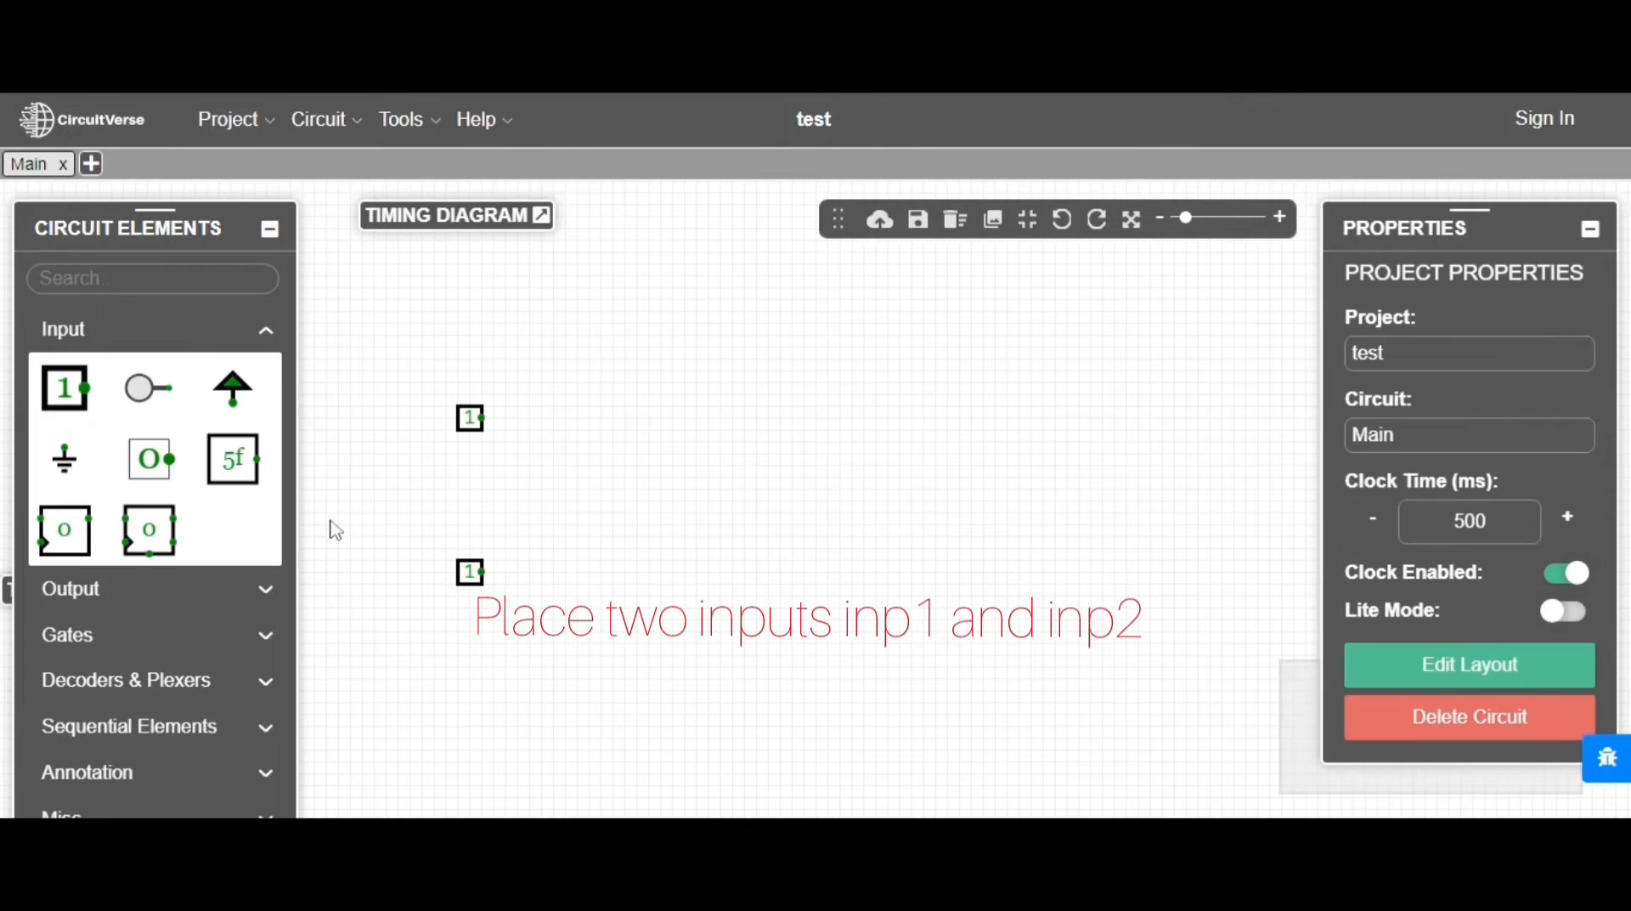
# Label the upper input inp1 and the lower input inp2.
pyautogui.click(469, 422)
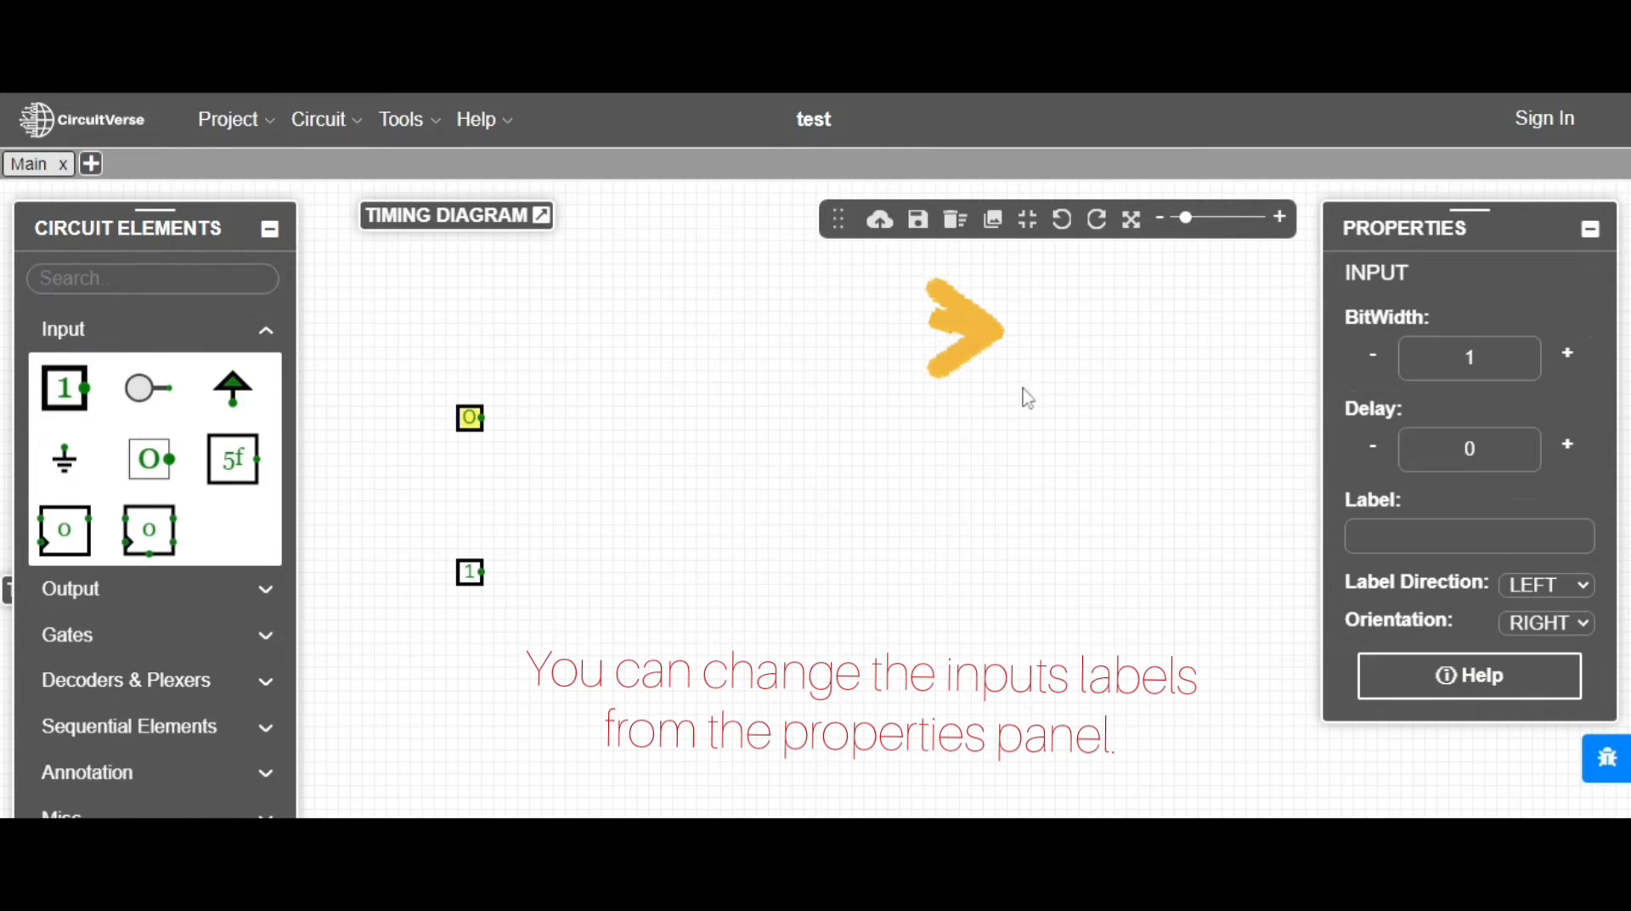
pyautogui.click(1411, 522)
pyautogui.write('inp1')
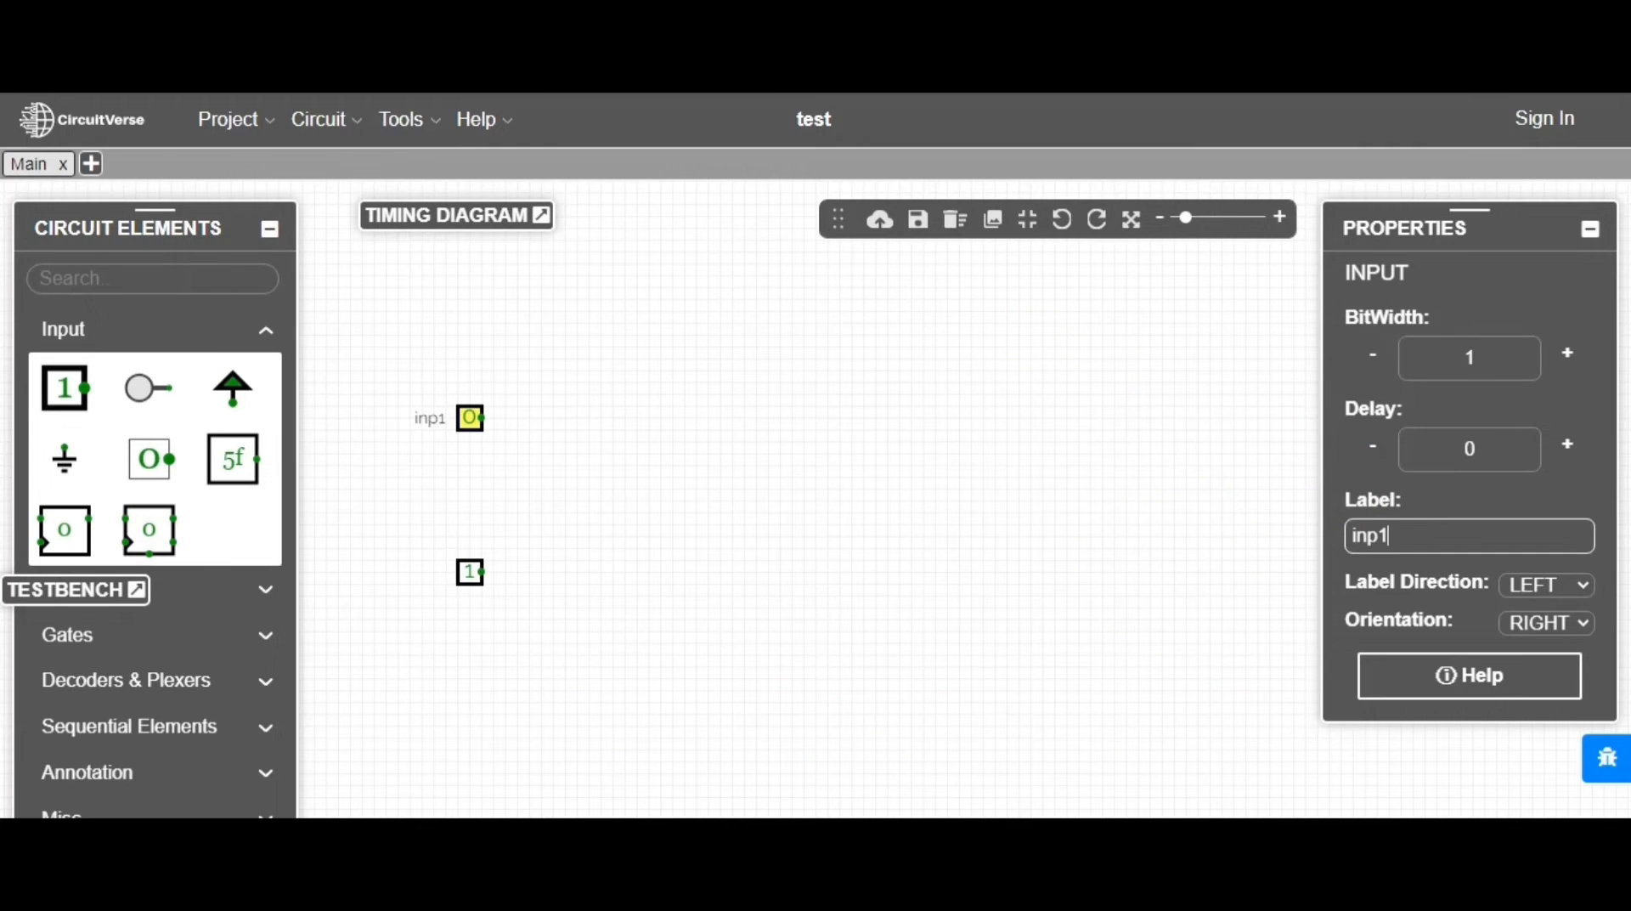
pyautogui.click(470, 571)
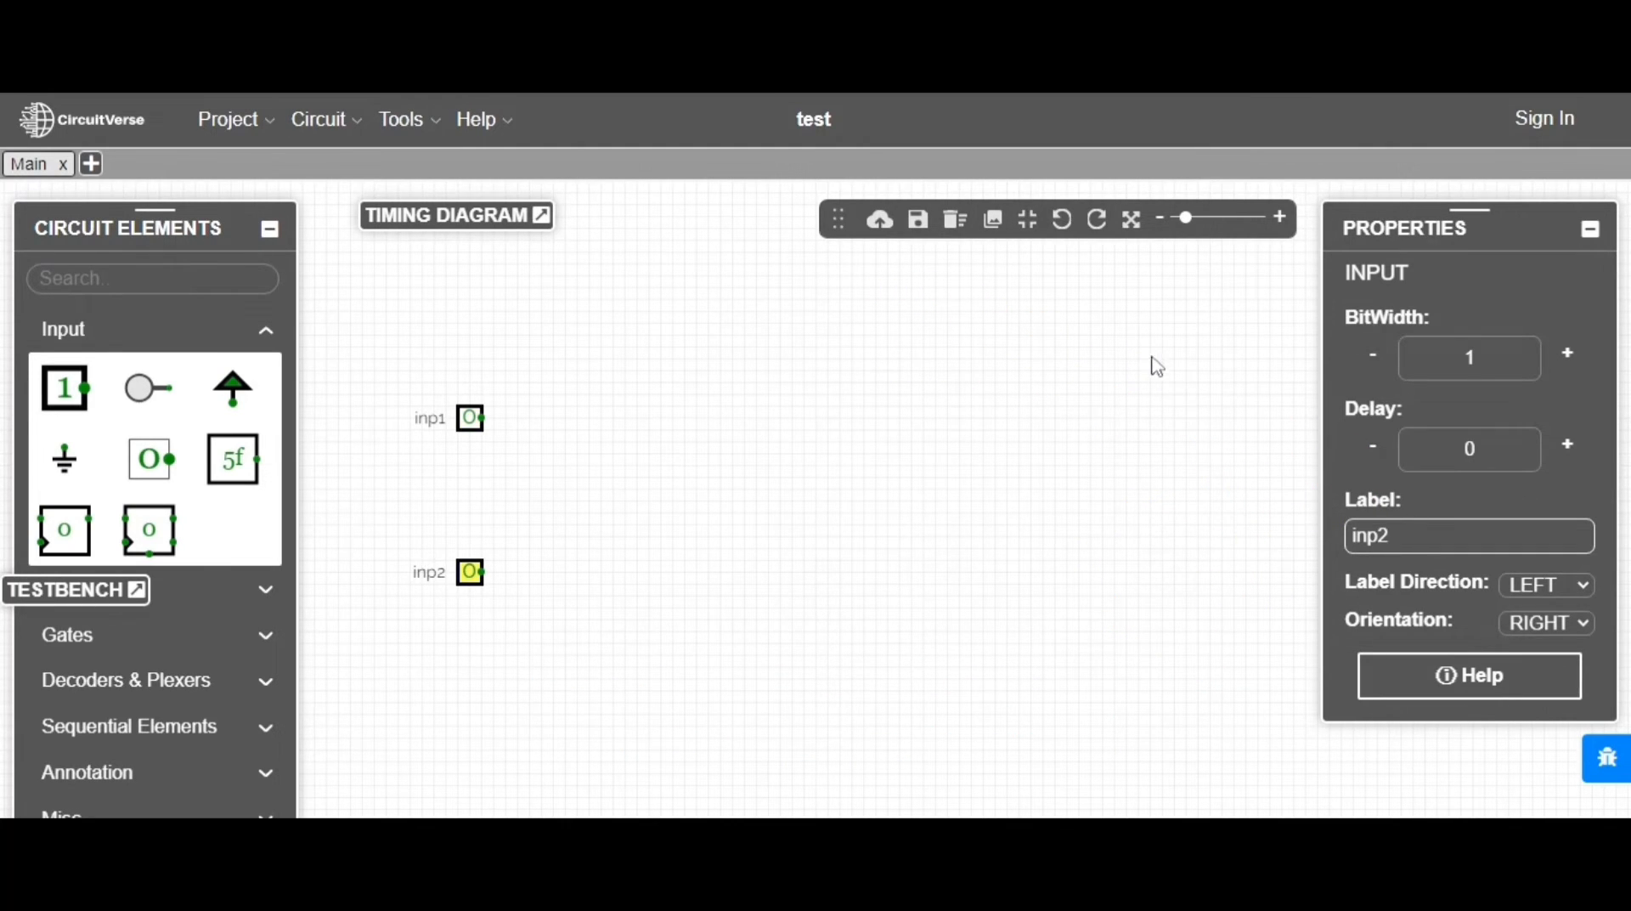
pyautogui.click(941, 328)
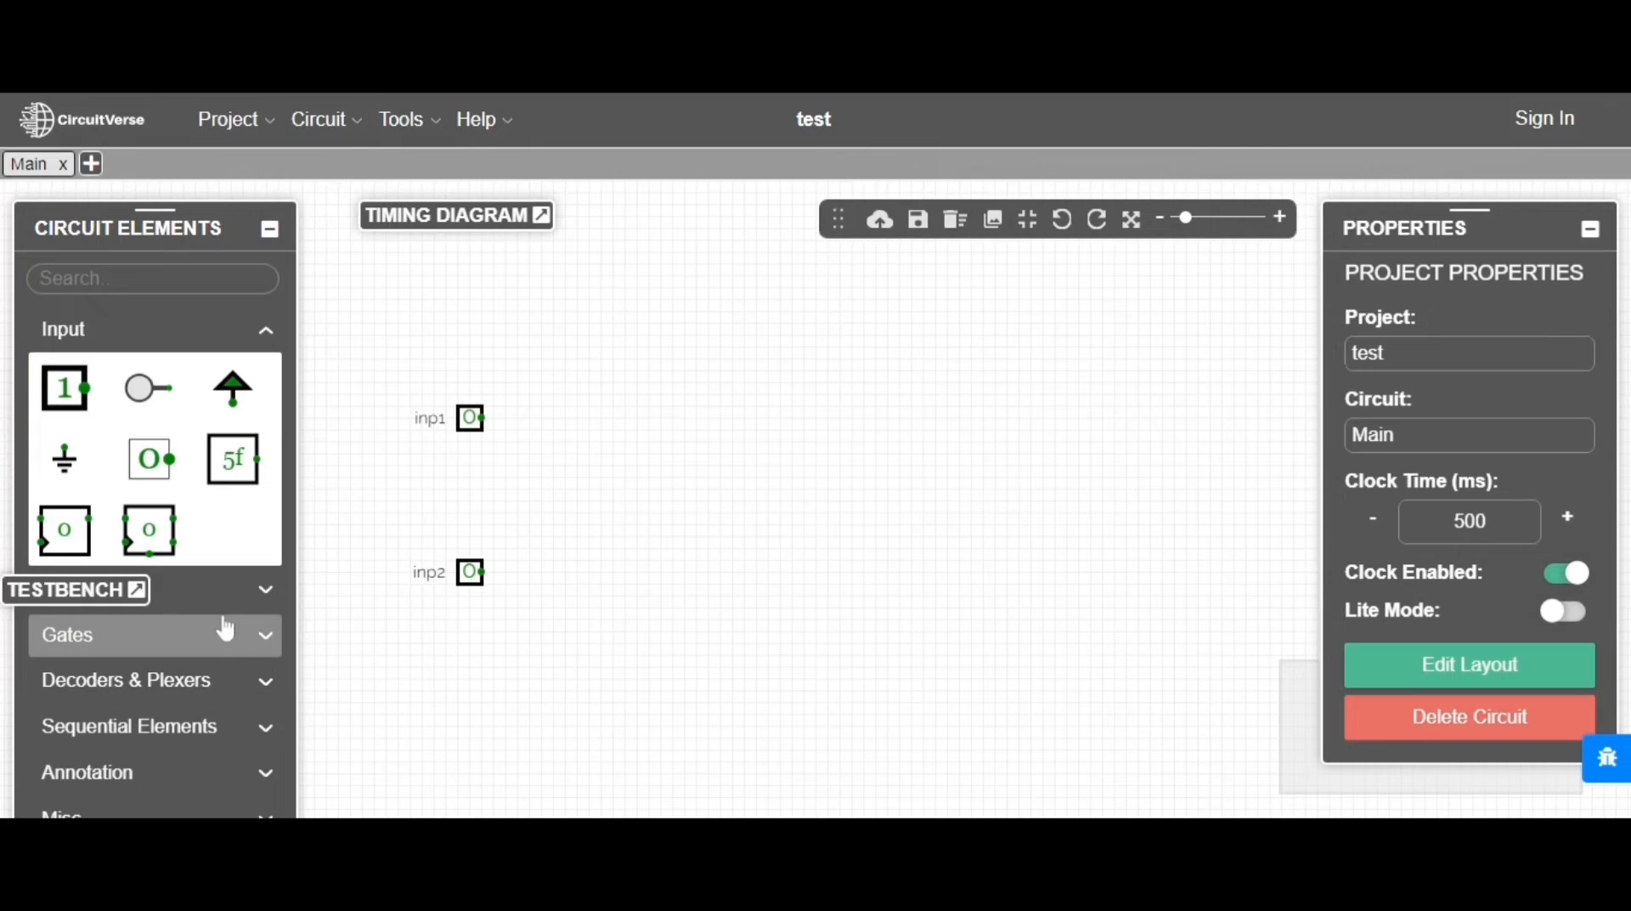
# Place an AND gate beside inp1, an OR gate beside inp2, and an XOR gate between and beyond them.
pyautogui.click(259, 633)
pyautogui.click(64, 480)
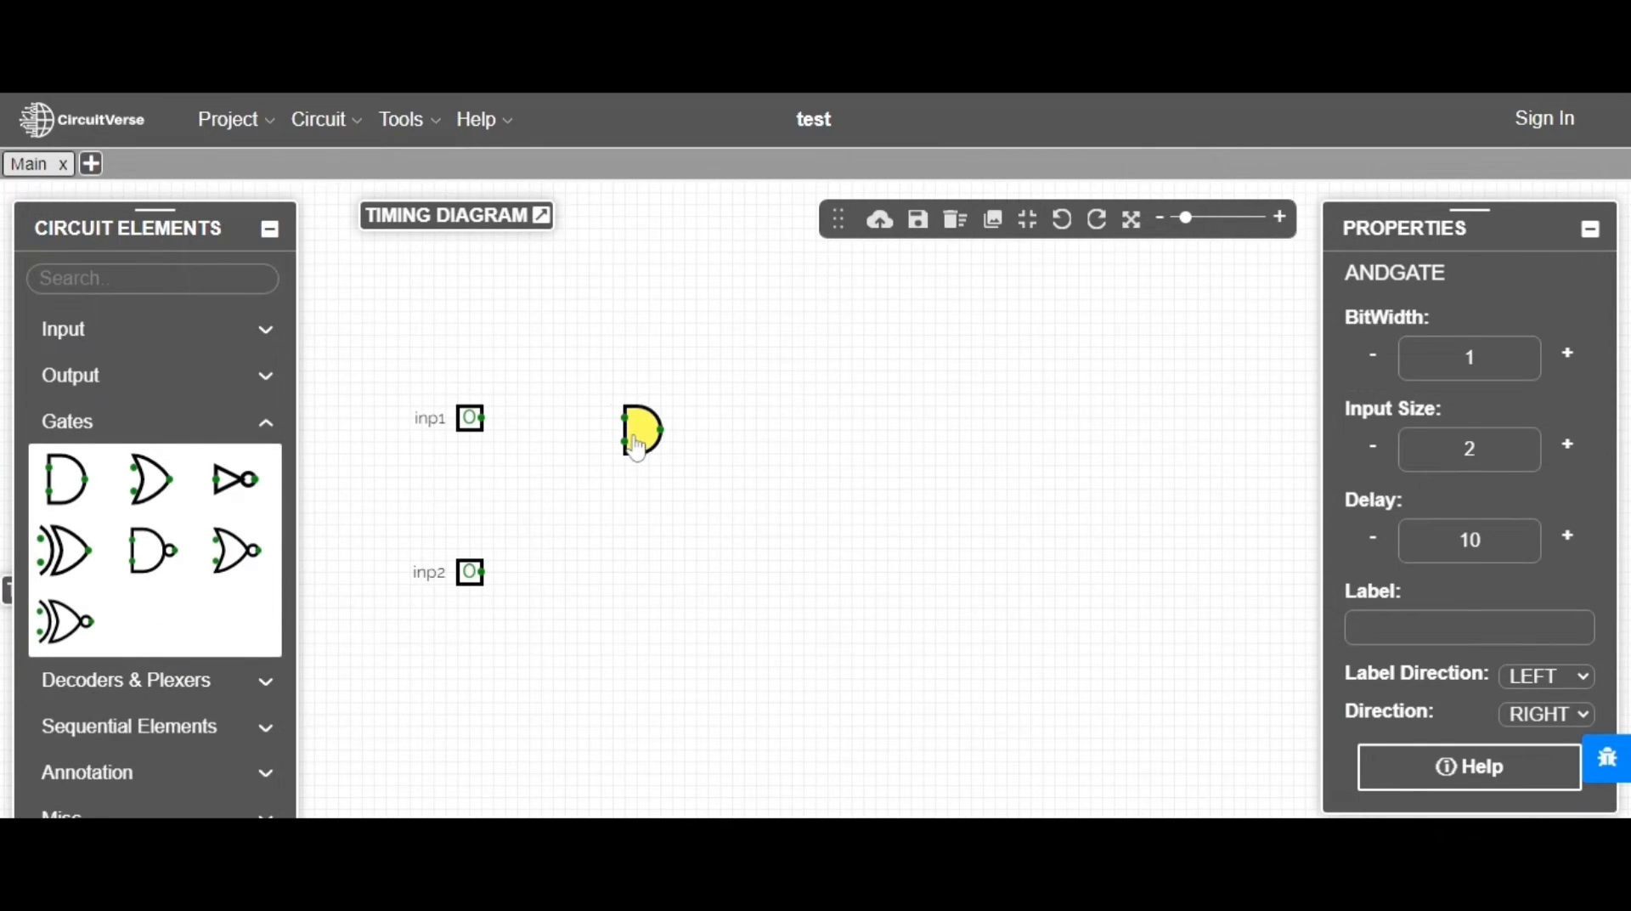
pyautogui.click(637, 446)
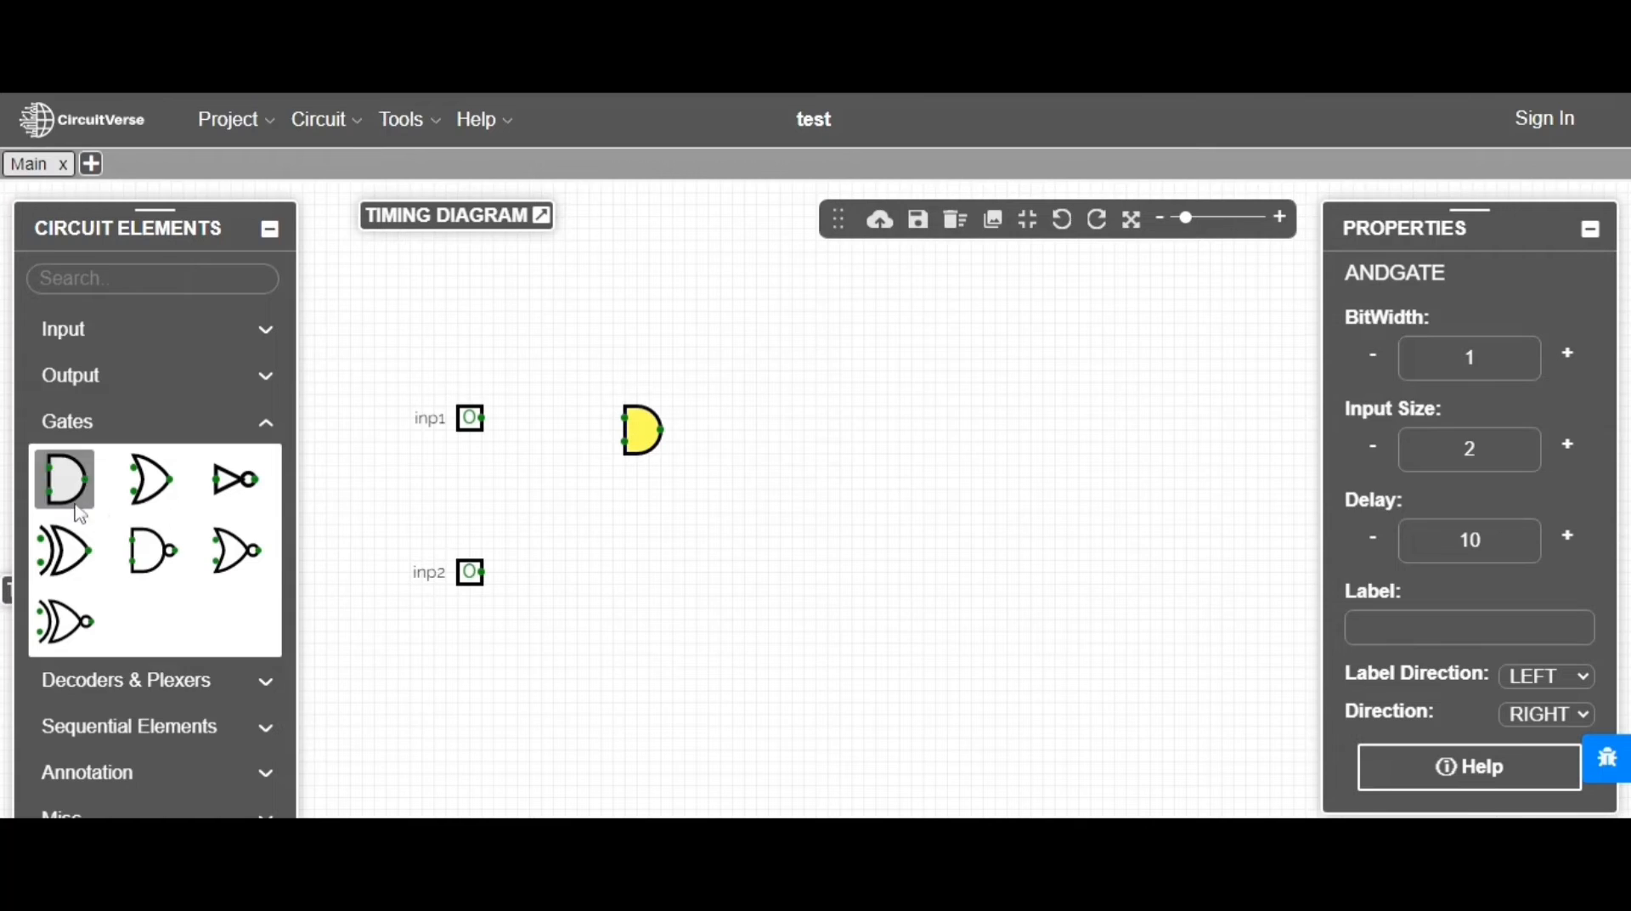
pyautogui.click(149, 492)
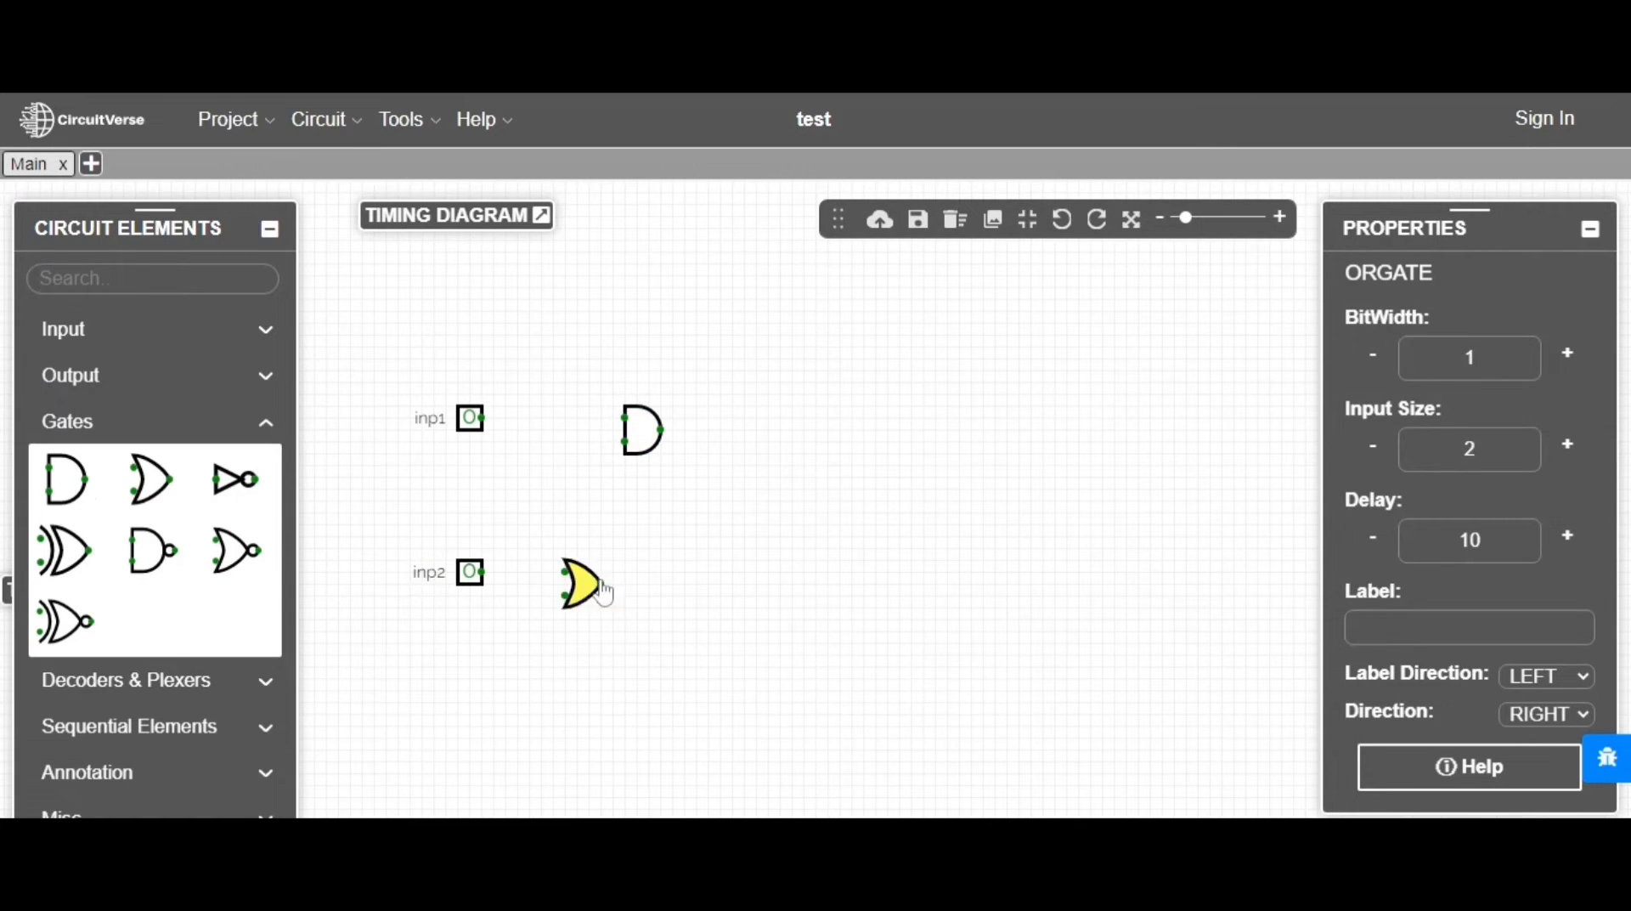
pyautogui.click(643, 598)
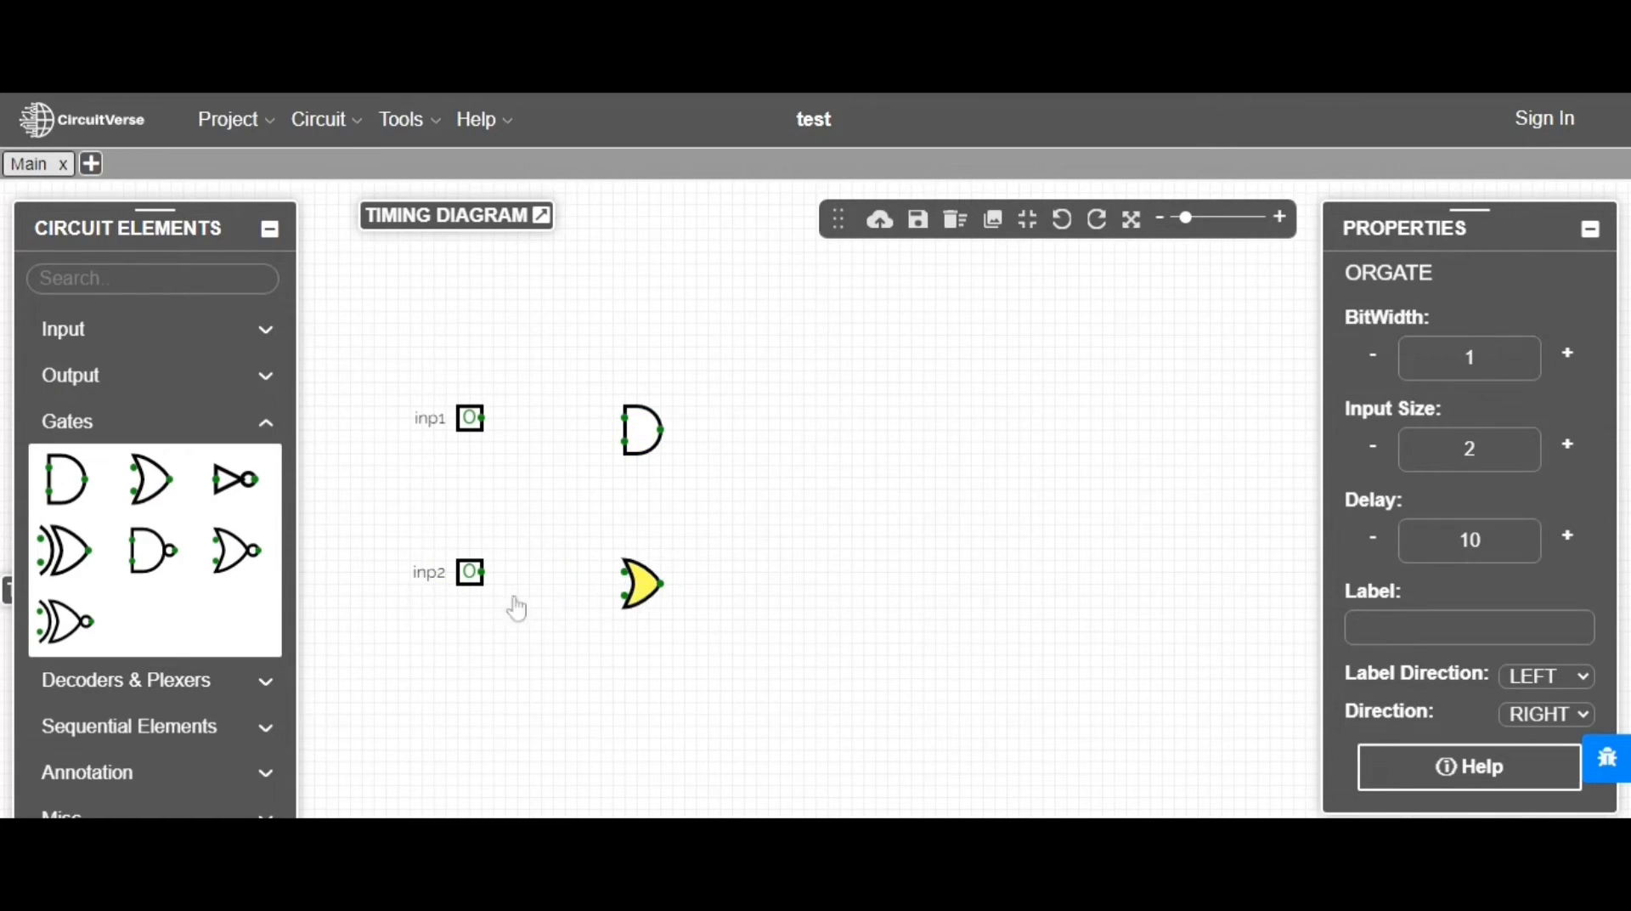
pyautogui.click(79, 548)
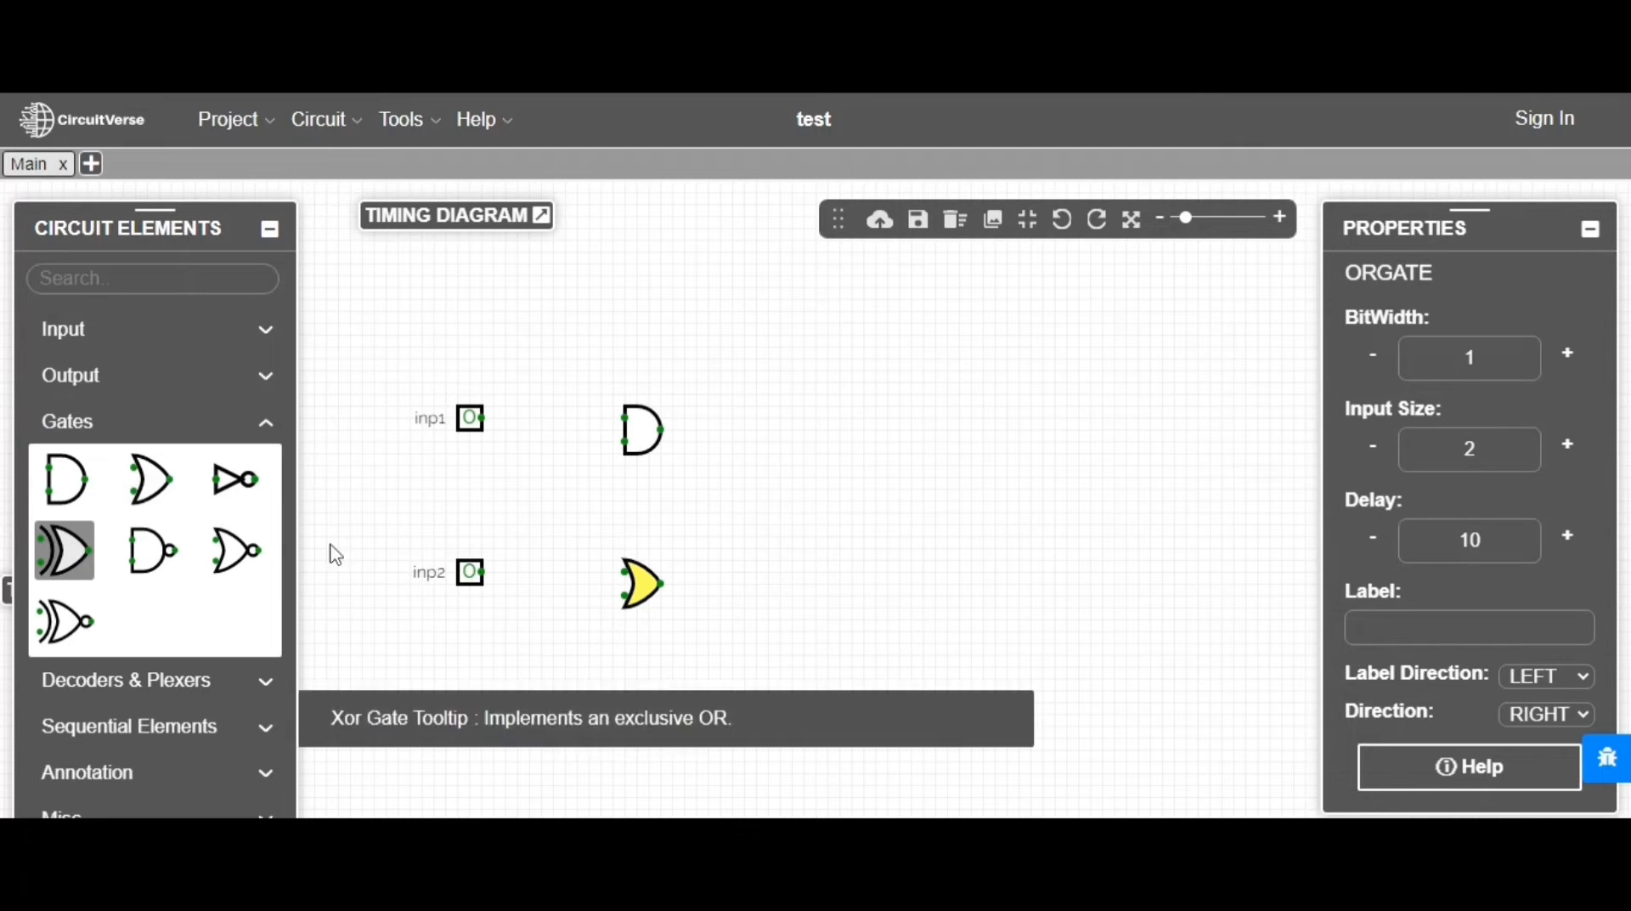
pyautogui.click(773, 518)
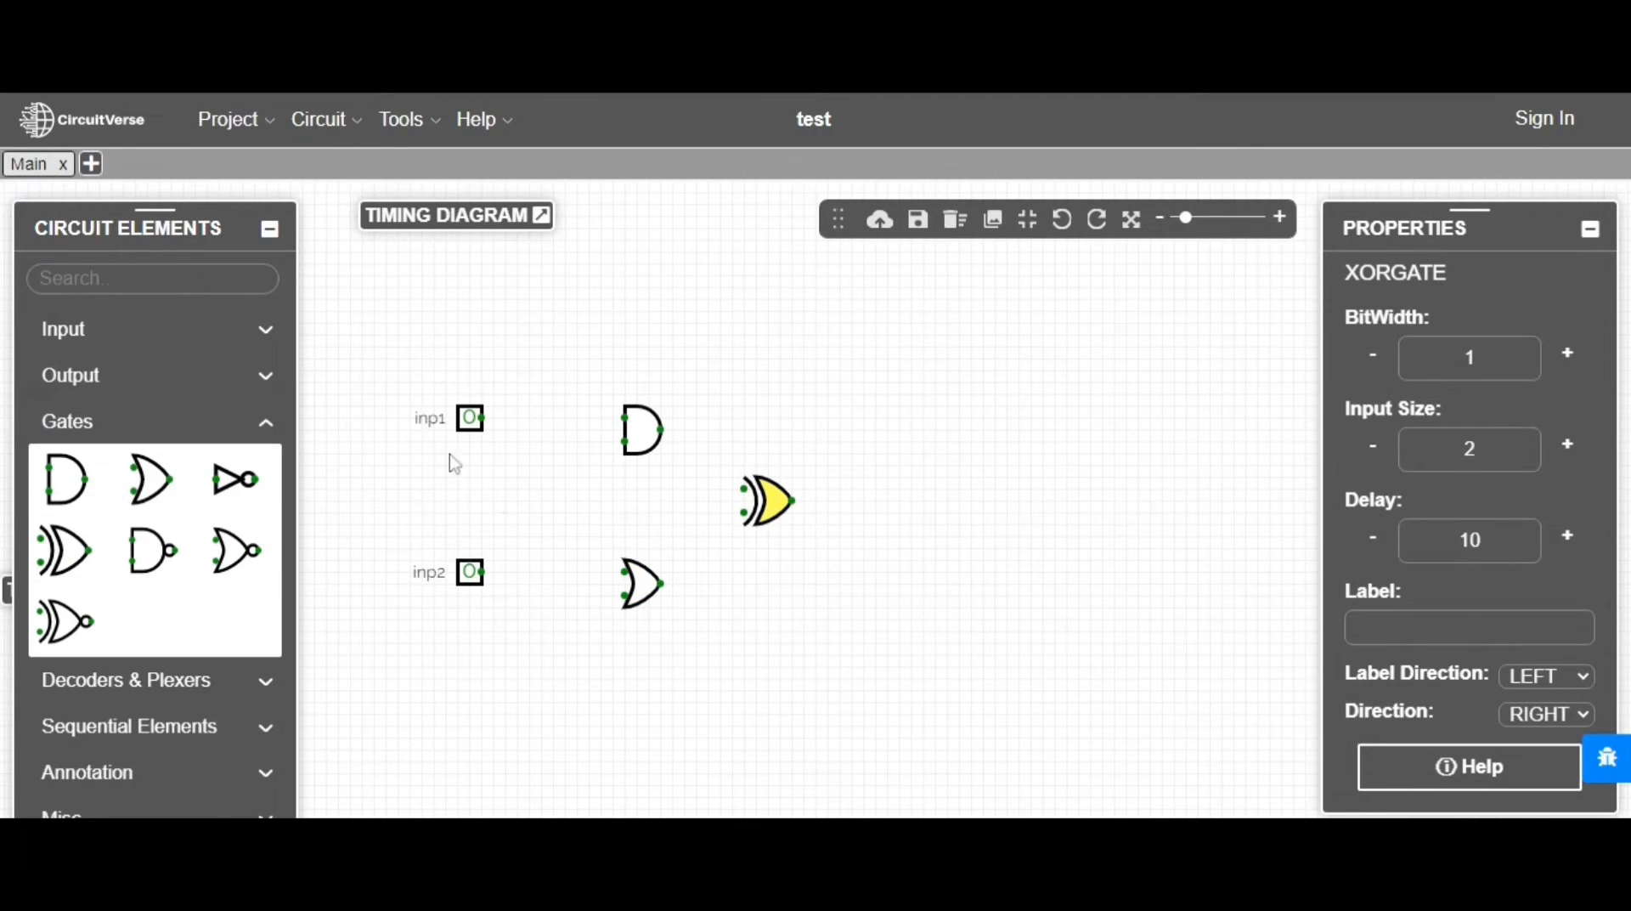
# Wire both inp1 and inp2 to the input terminals of the AND gate and the OR gate.
pyautogui.click(482, 418)
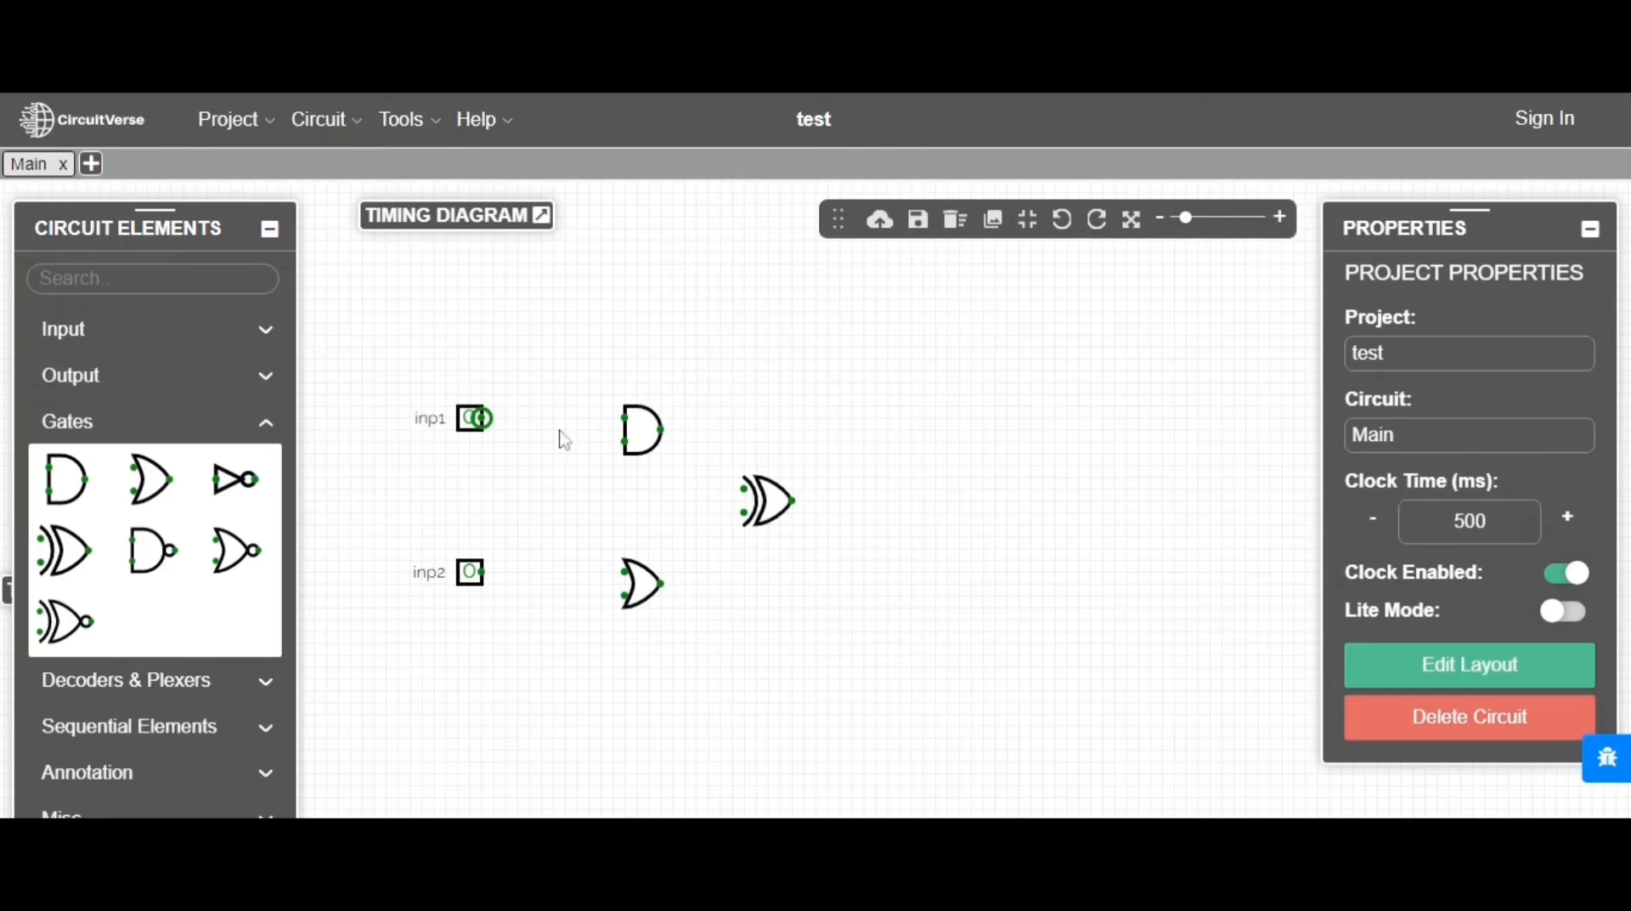
pyautogui.moveTo(483, 418); pyautogui.dragTo(624, 419)
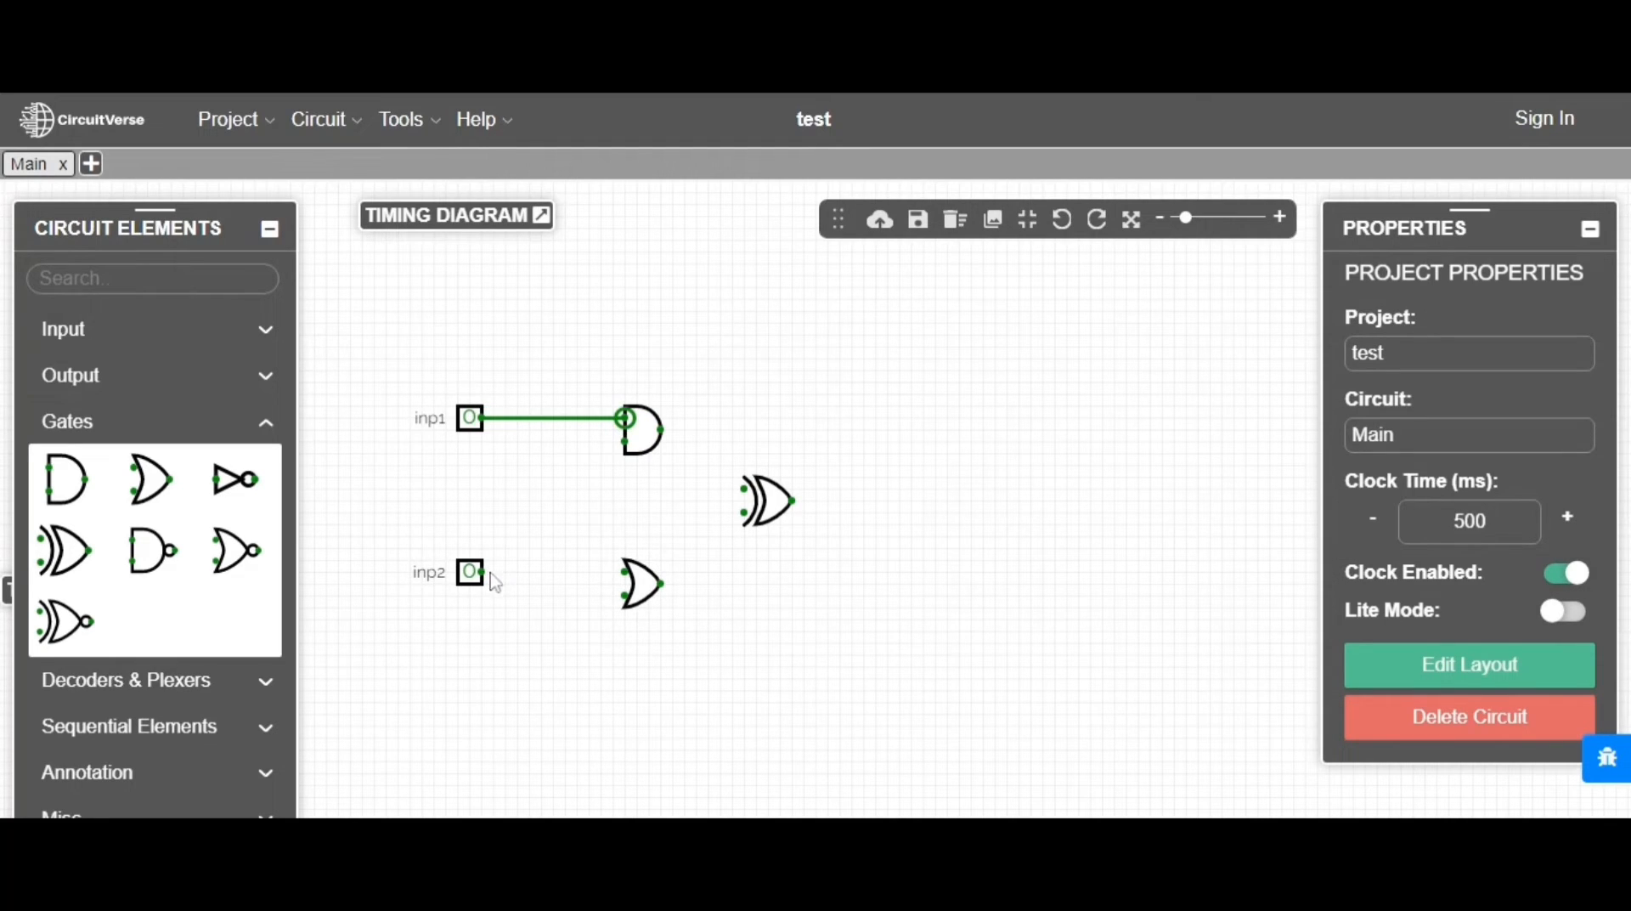
pyautogui.moveTo(476, 571); pyautogui.dragTo(627, 578)
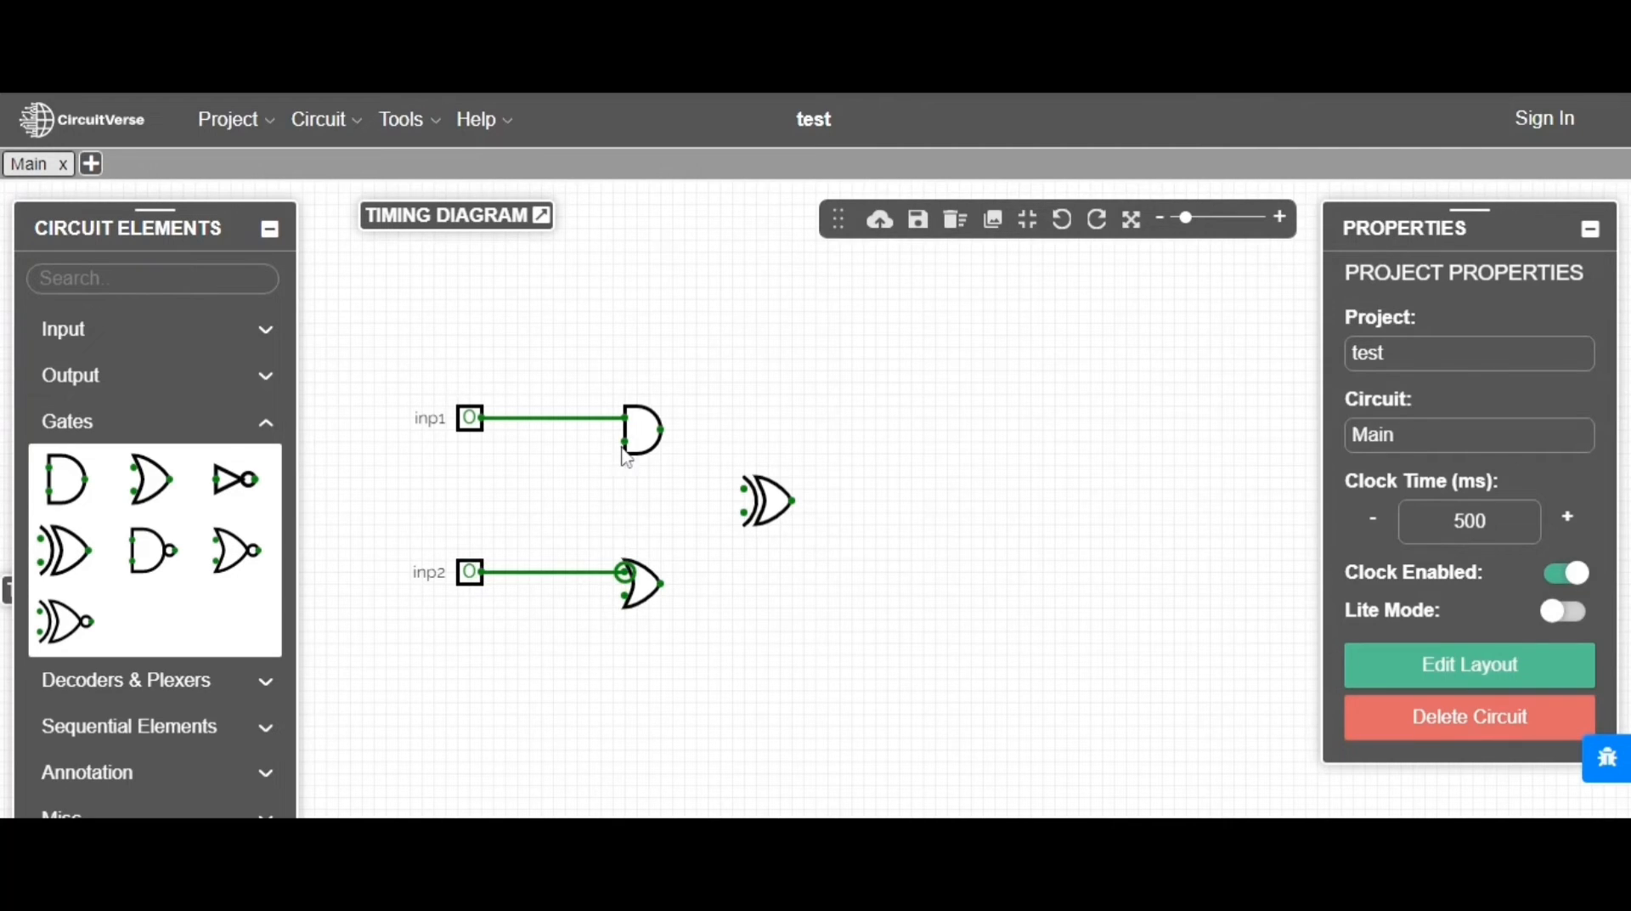
pyautogui.moveTo(625, 442)
pyautogui.mouseDown()
pyautogui.moveTo(586, 446)
pyautogui.moveTo(564, 531)
pyautogui.moveTo(577, 572)
pyautogui.moveTo(623, 596)
pyautogui.moveTo(564, 593)
pyautogui.moveTo(530, 544)
pyautogui.moveTo(530, 418)
pyautogui.mouseUp()
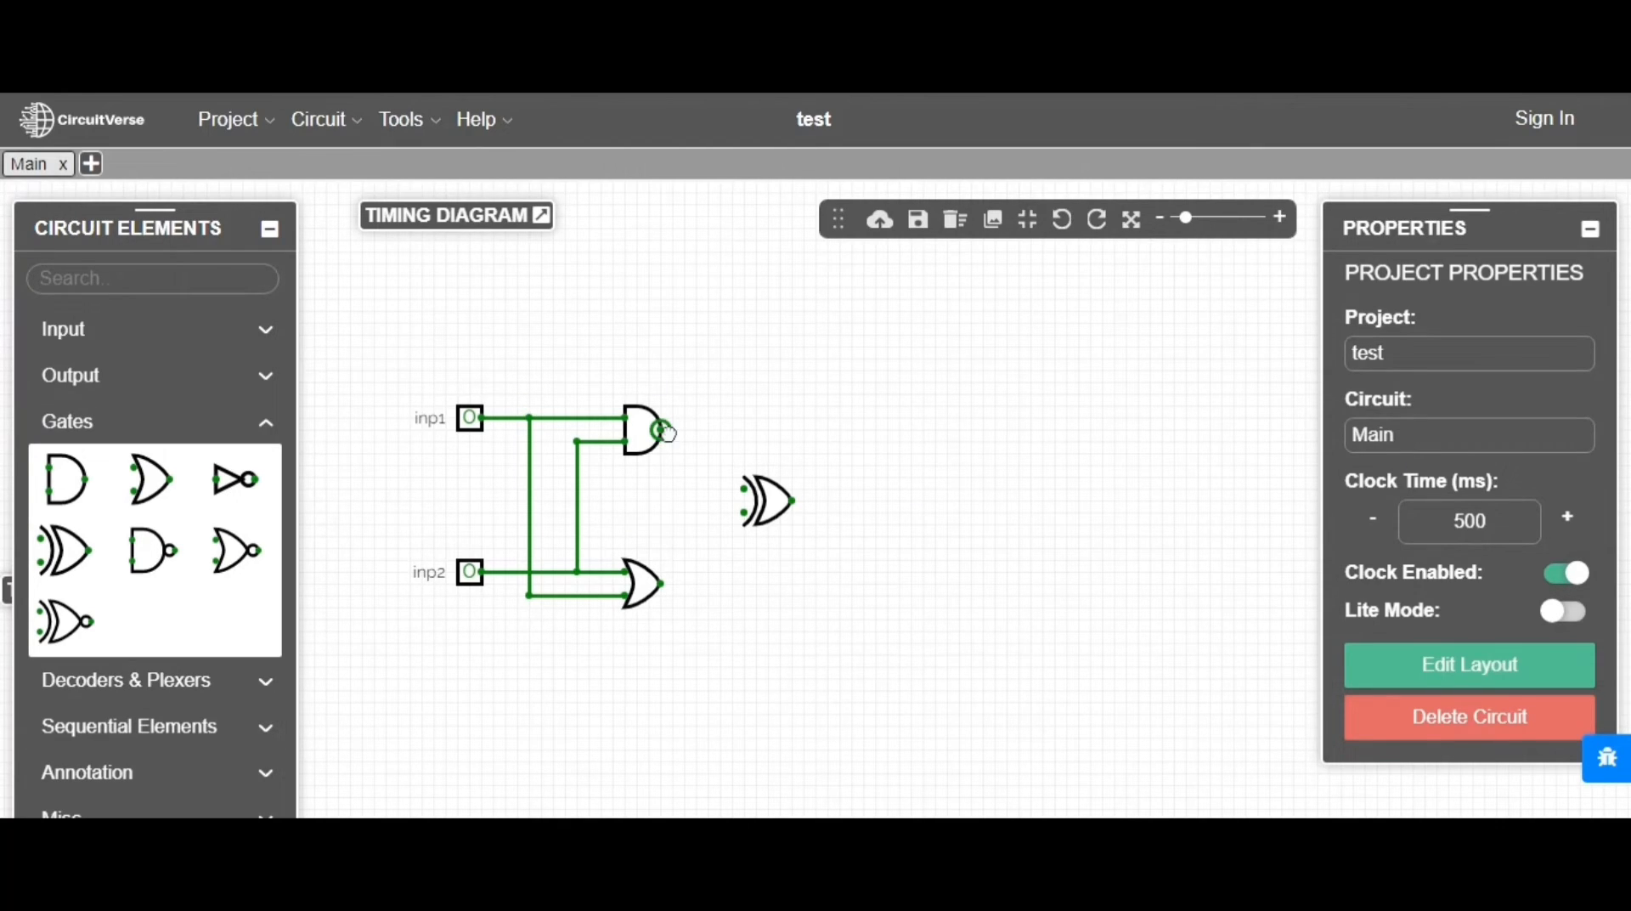
# Wire the AND and OR gate outputs into the XOR gate and connect an output element to the XOR gate's output.
pyautogui.moveTo(668, 432)
pyautogui.mouseDown()
pyautogui.moveTo(699, 452)
pyautogui.moveTo(702, 484)
pyautogui.moveTo(744, 489)
pyautogui.moveTo(707, 520)
pyautogui.moveTo(708, 583)
pyautogui.mouseUp()
pyautogui.moveTo(708, 583); pyautogui.dragTo(661, 583)
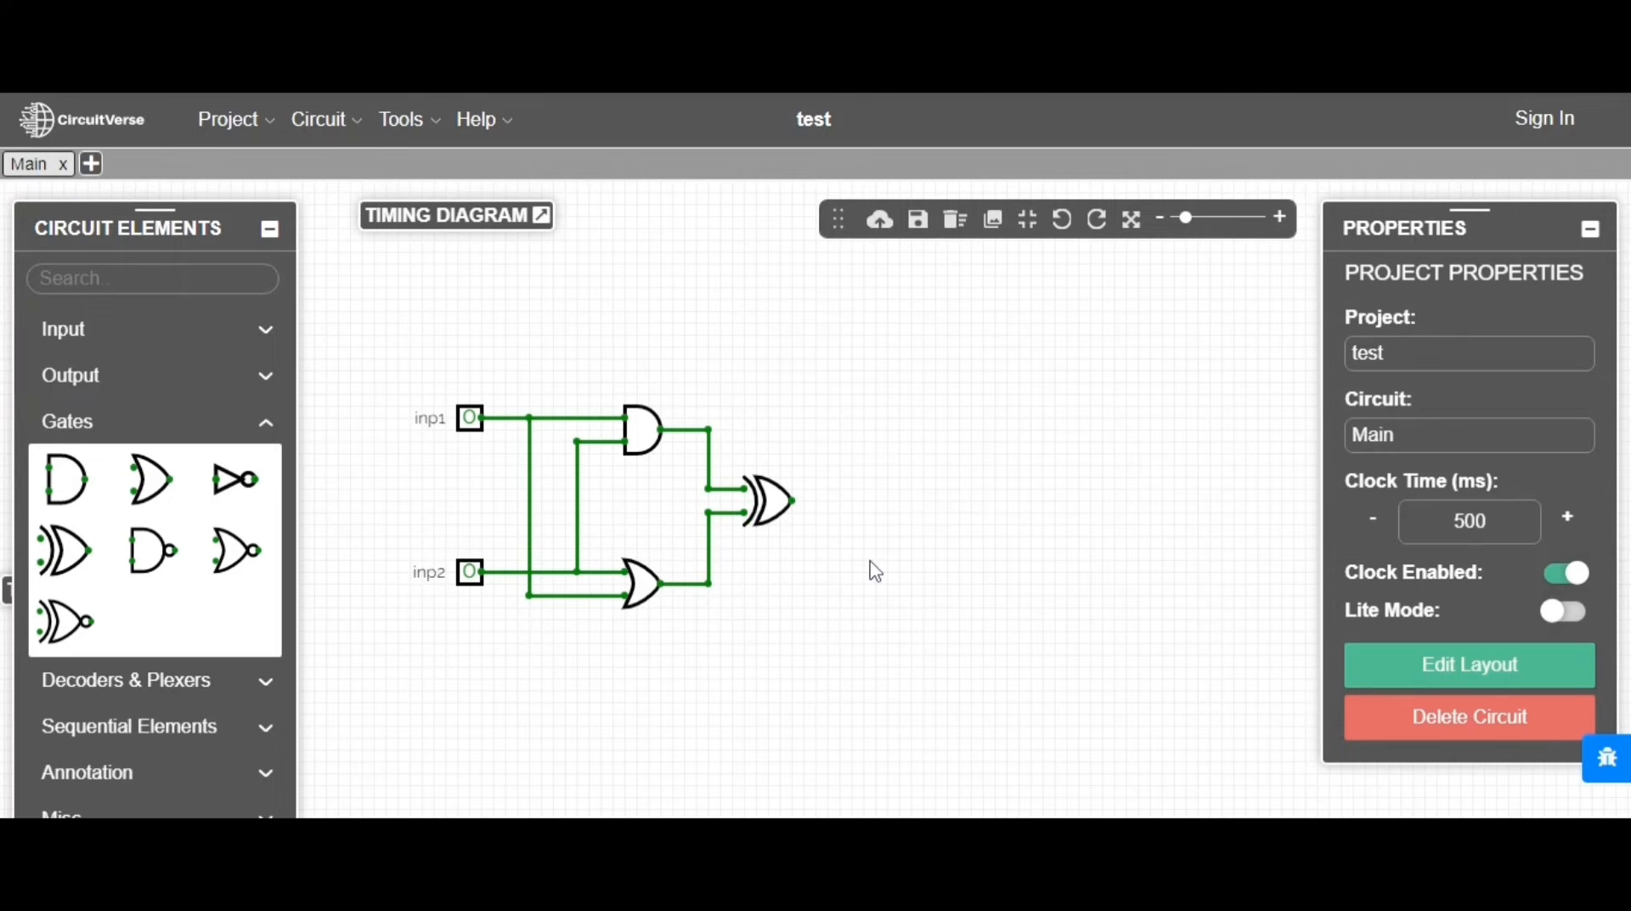
pyautogui.click(197, 378)
pyautogui.click(63, 434)
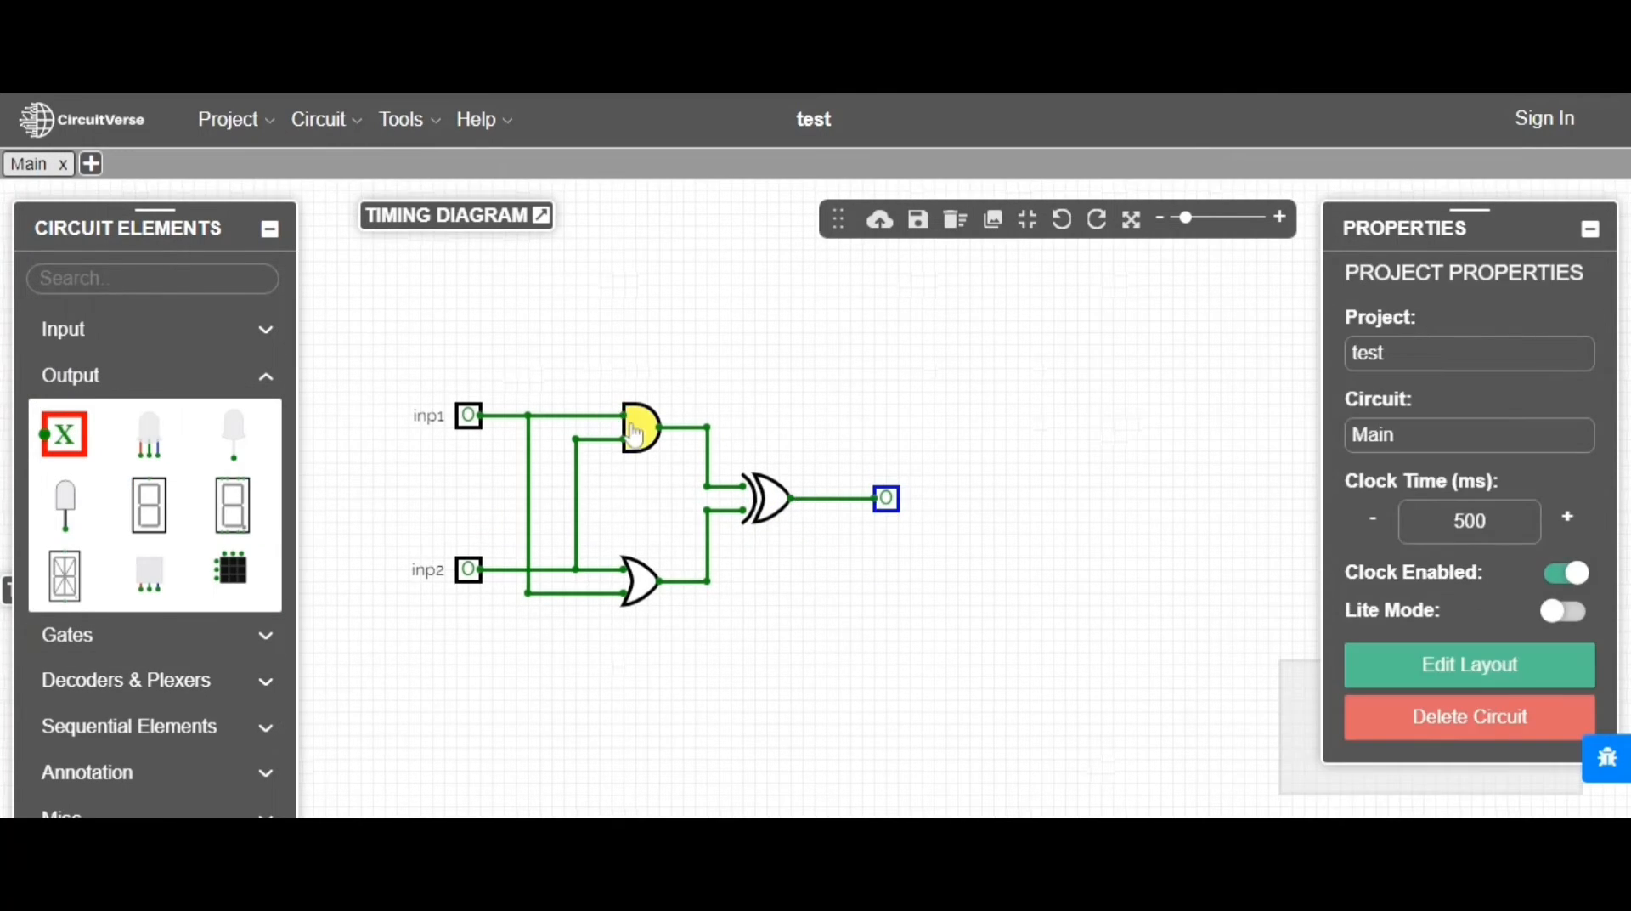
# Try a larger bit width on the AND gate and return it to 1.
pyautogui.click(635, 429)
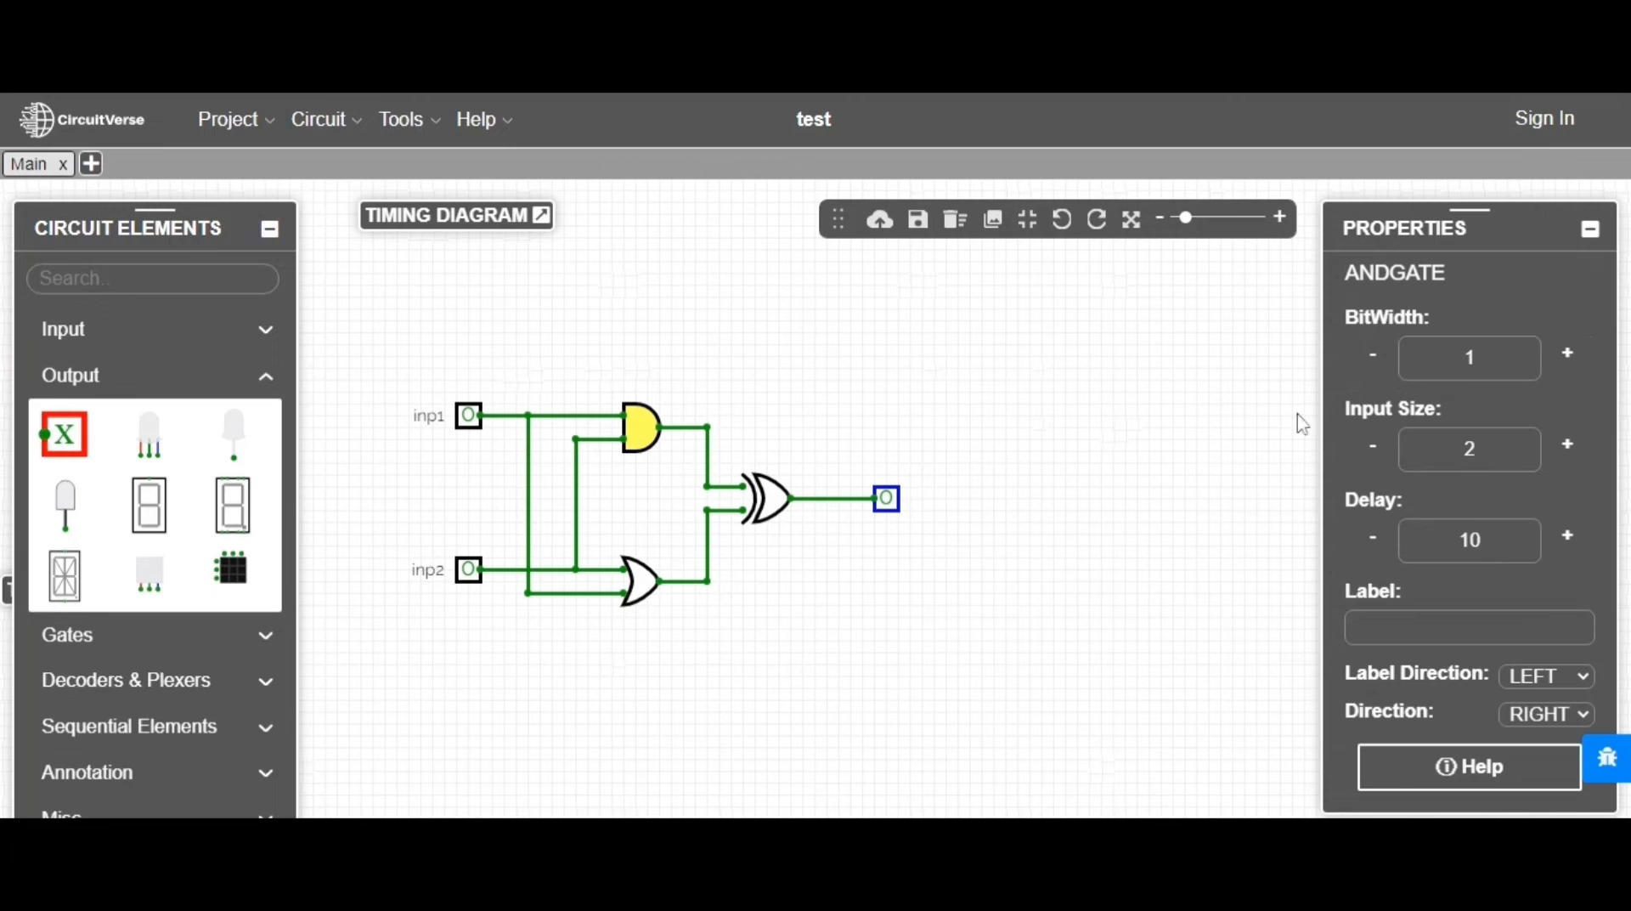
pyautogui.click(1568, 355)
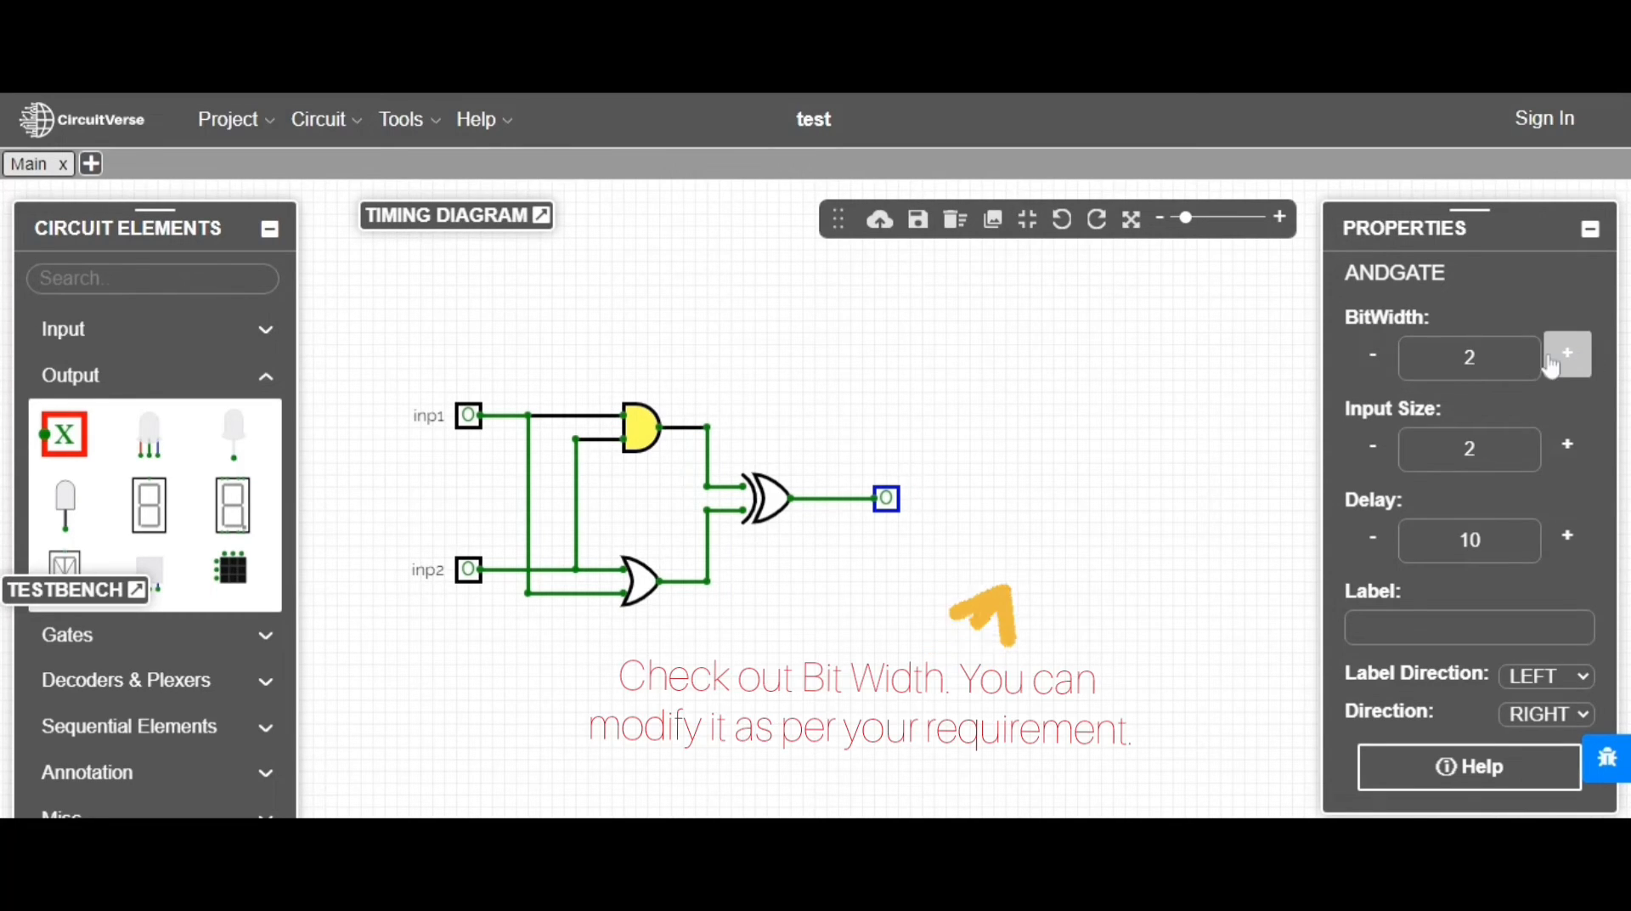
pyautogui.click(1577, 361)
pyautogui.click(1386, 367)
pyautogui.click(1386, 367)
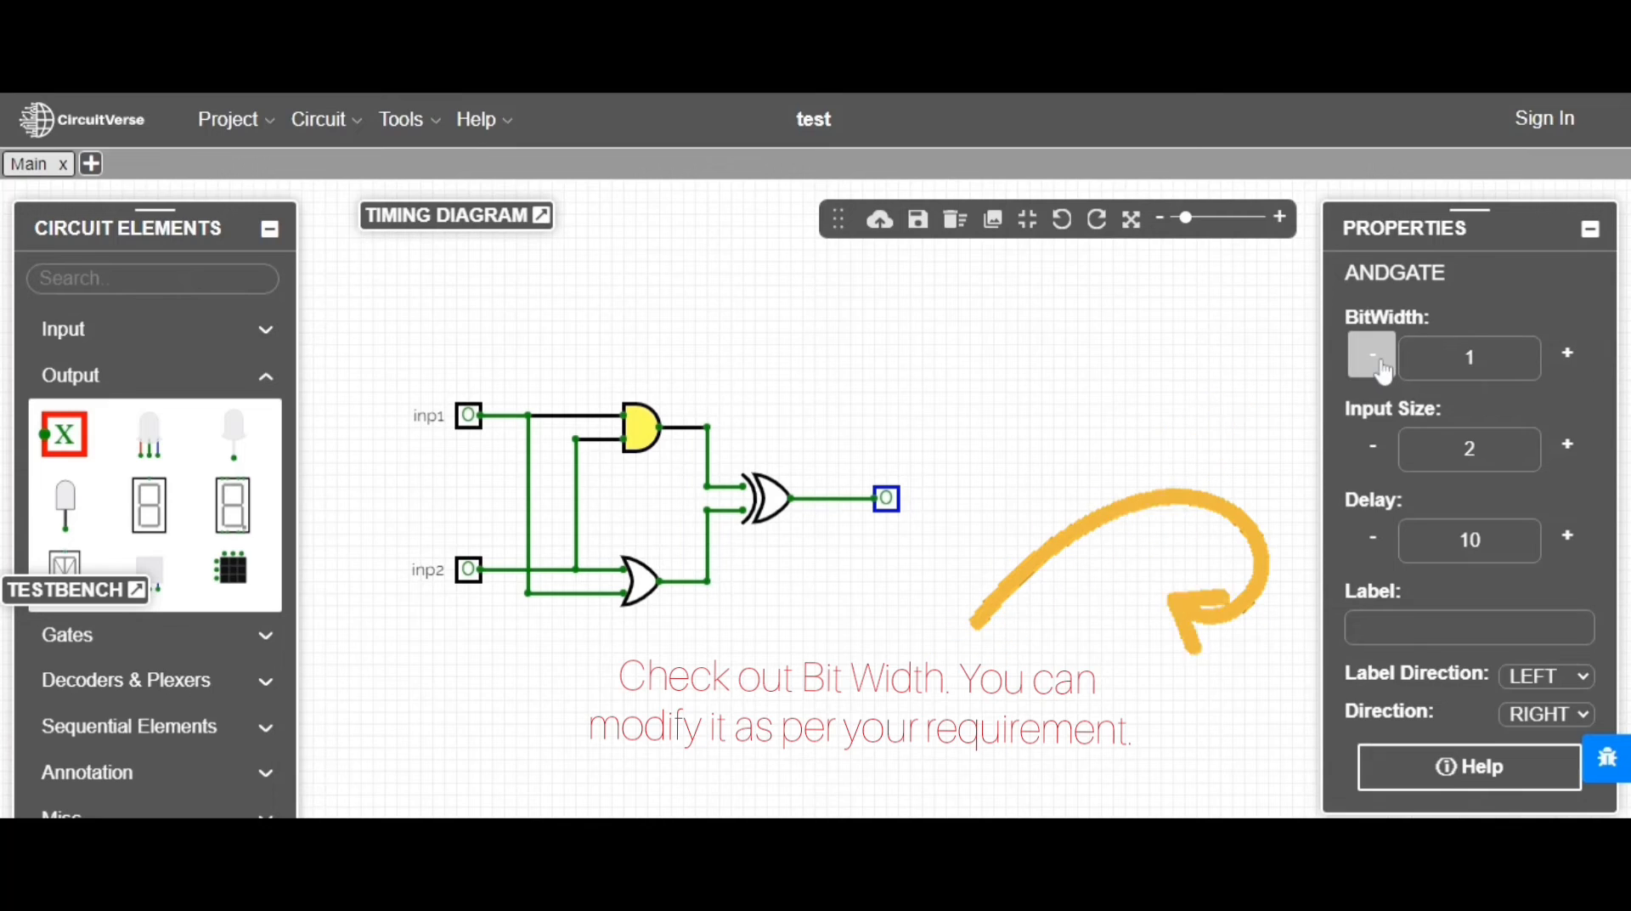
pyautogui.click(417, 456)
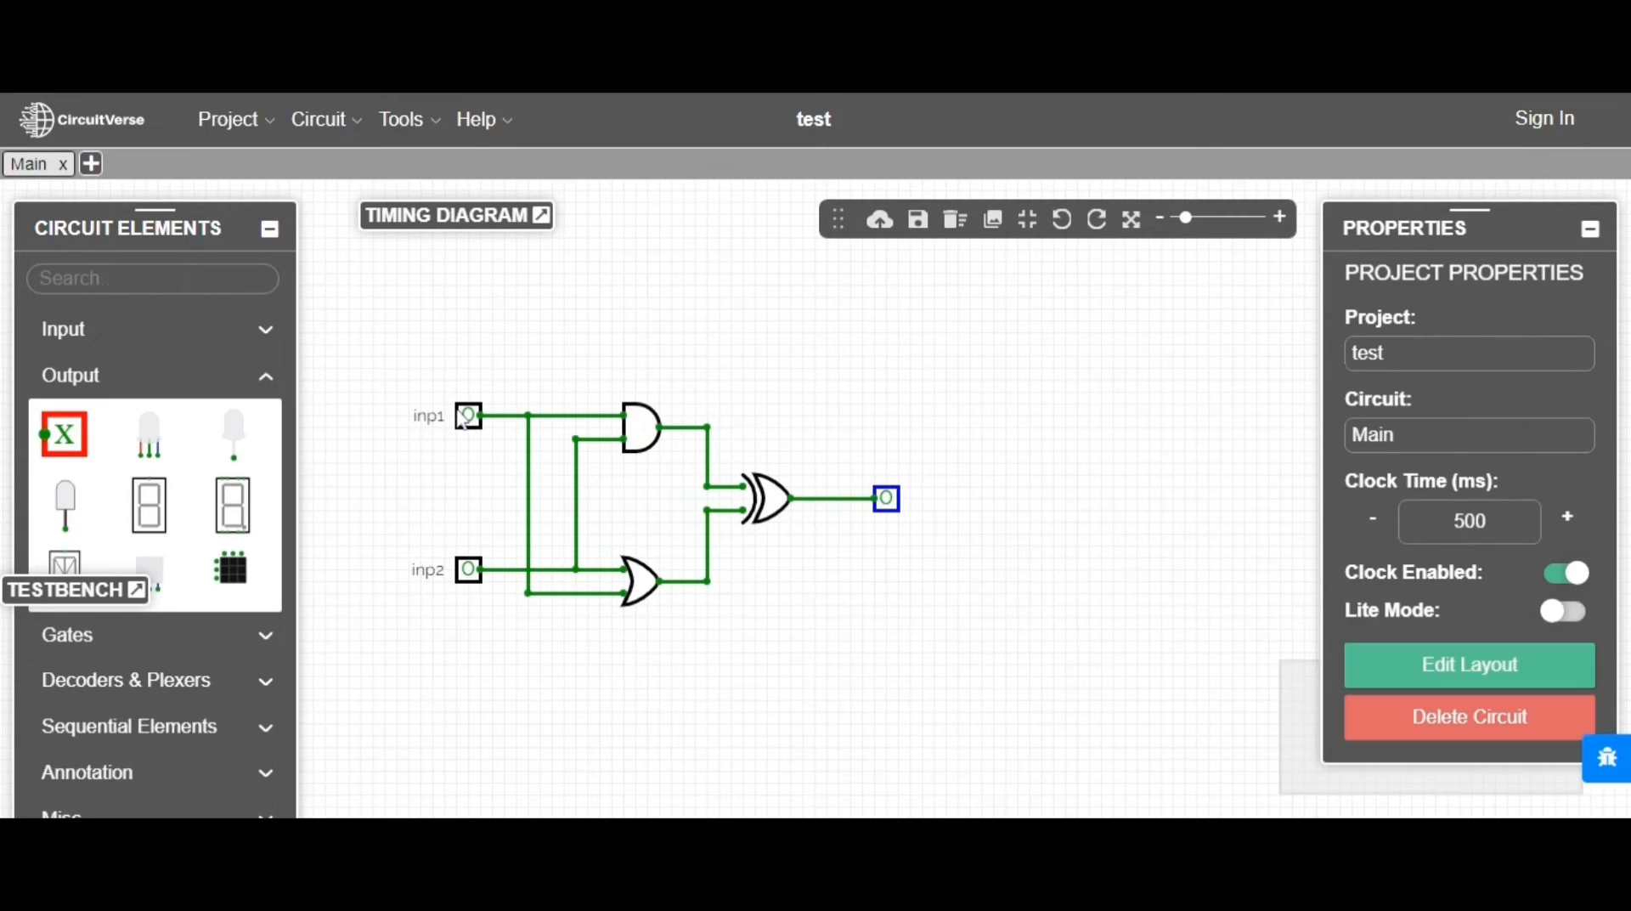
# Examine the bit width and input size properties of inp1, the OR gate, the XOR gate and the output element.
pyautogui.click(468, 416)
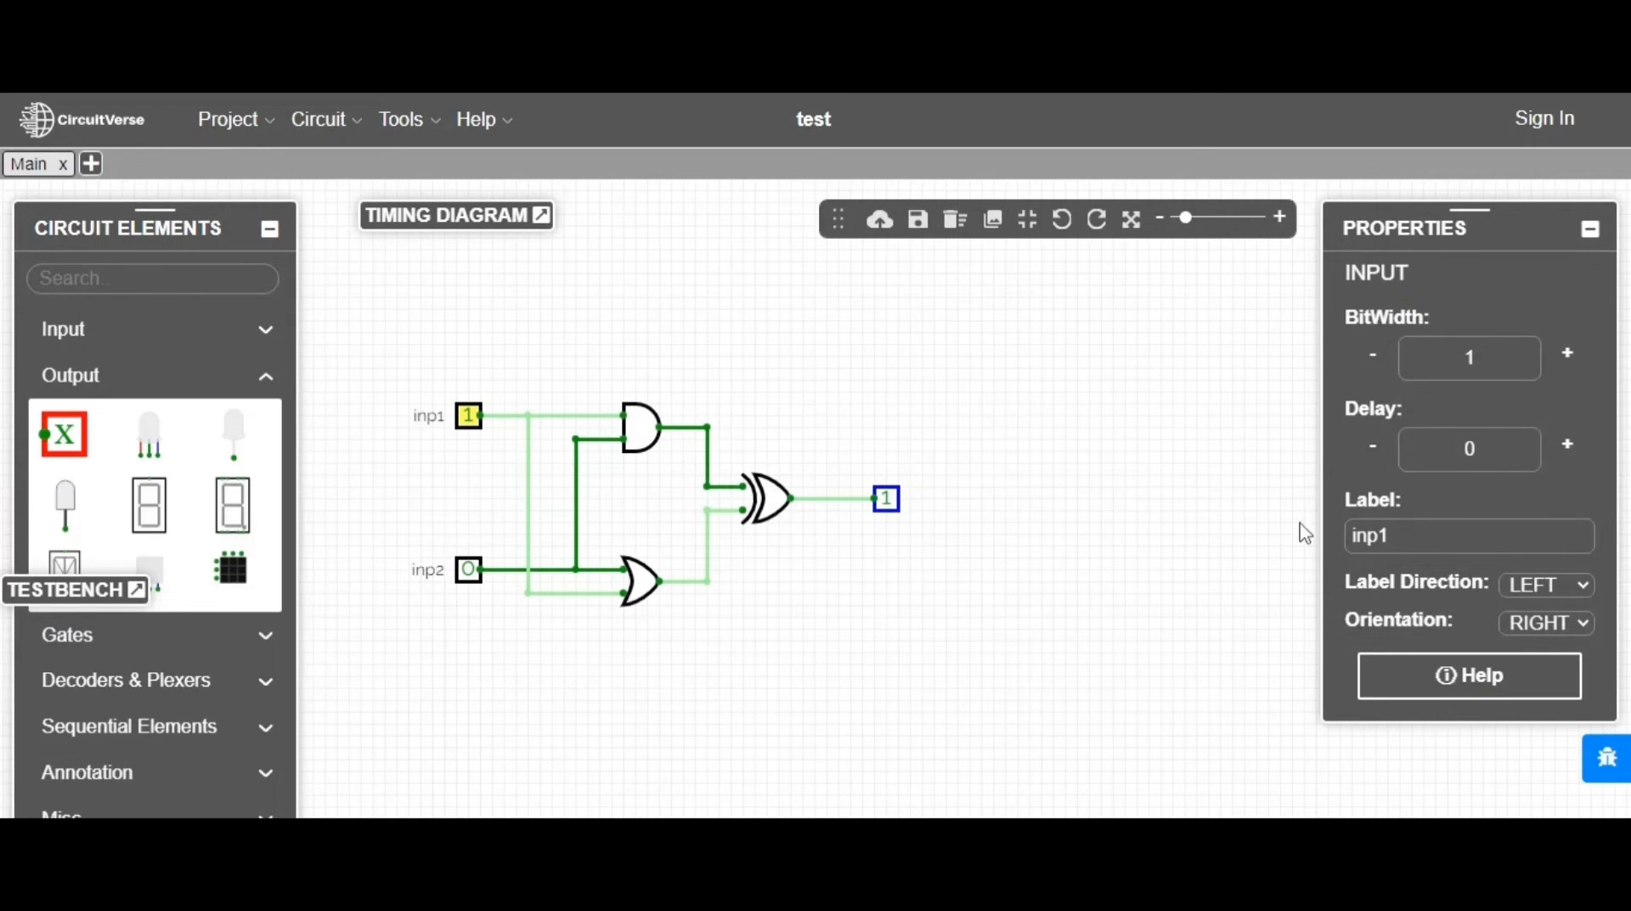
pyautogui.click(644, 582)
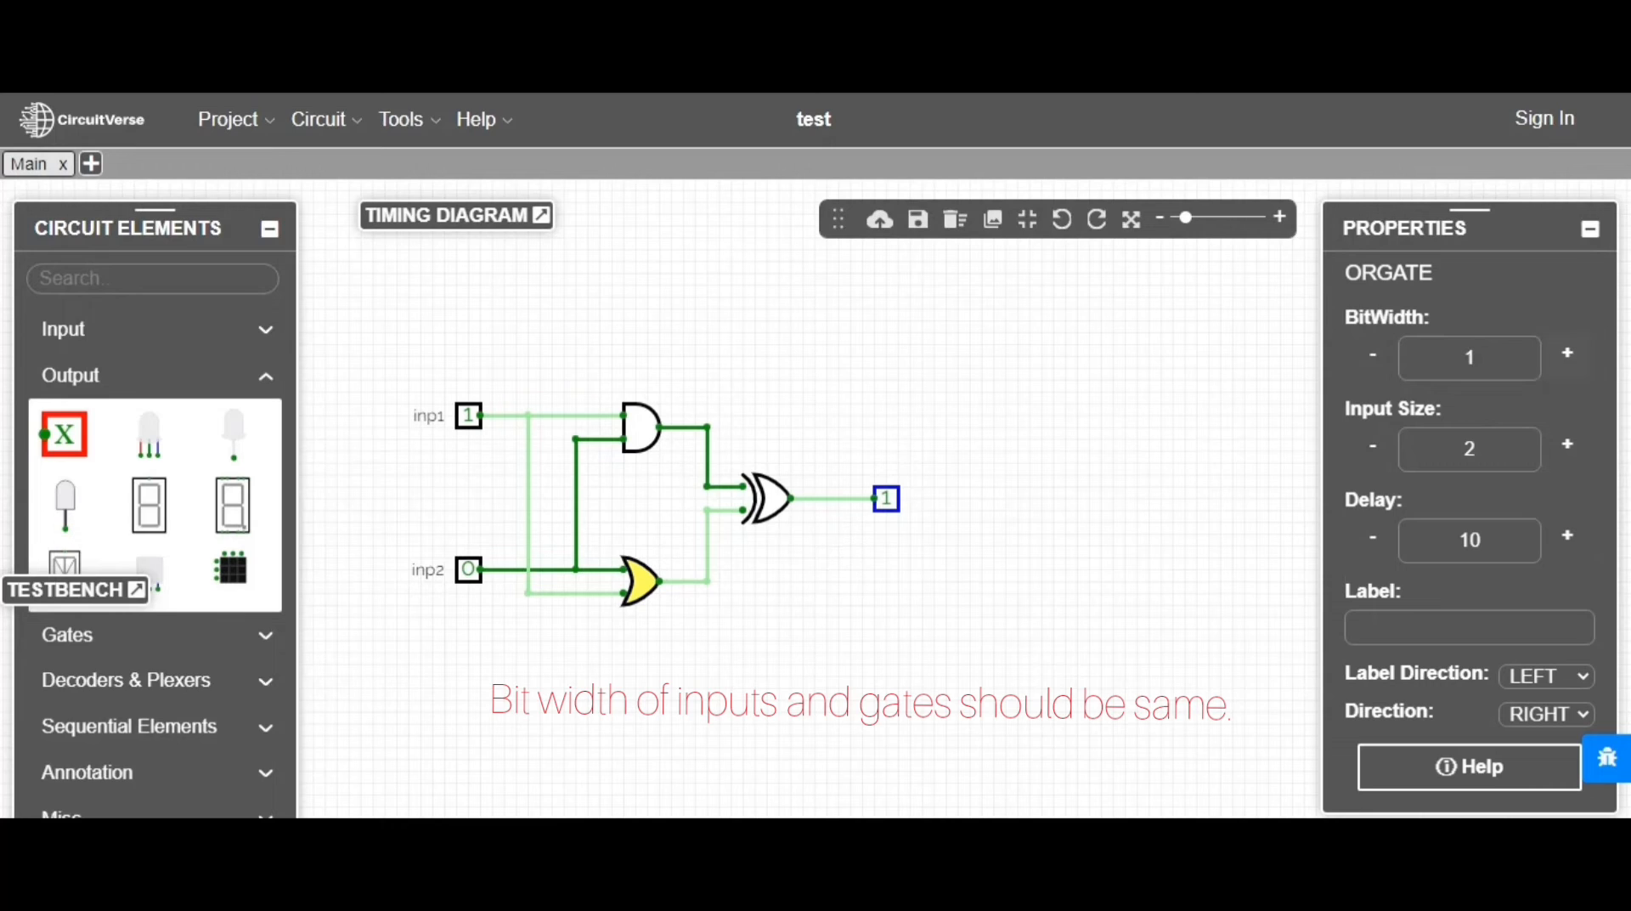
pyautogui.click(1469, 449)
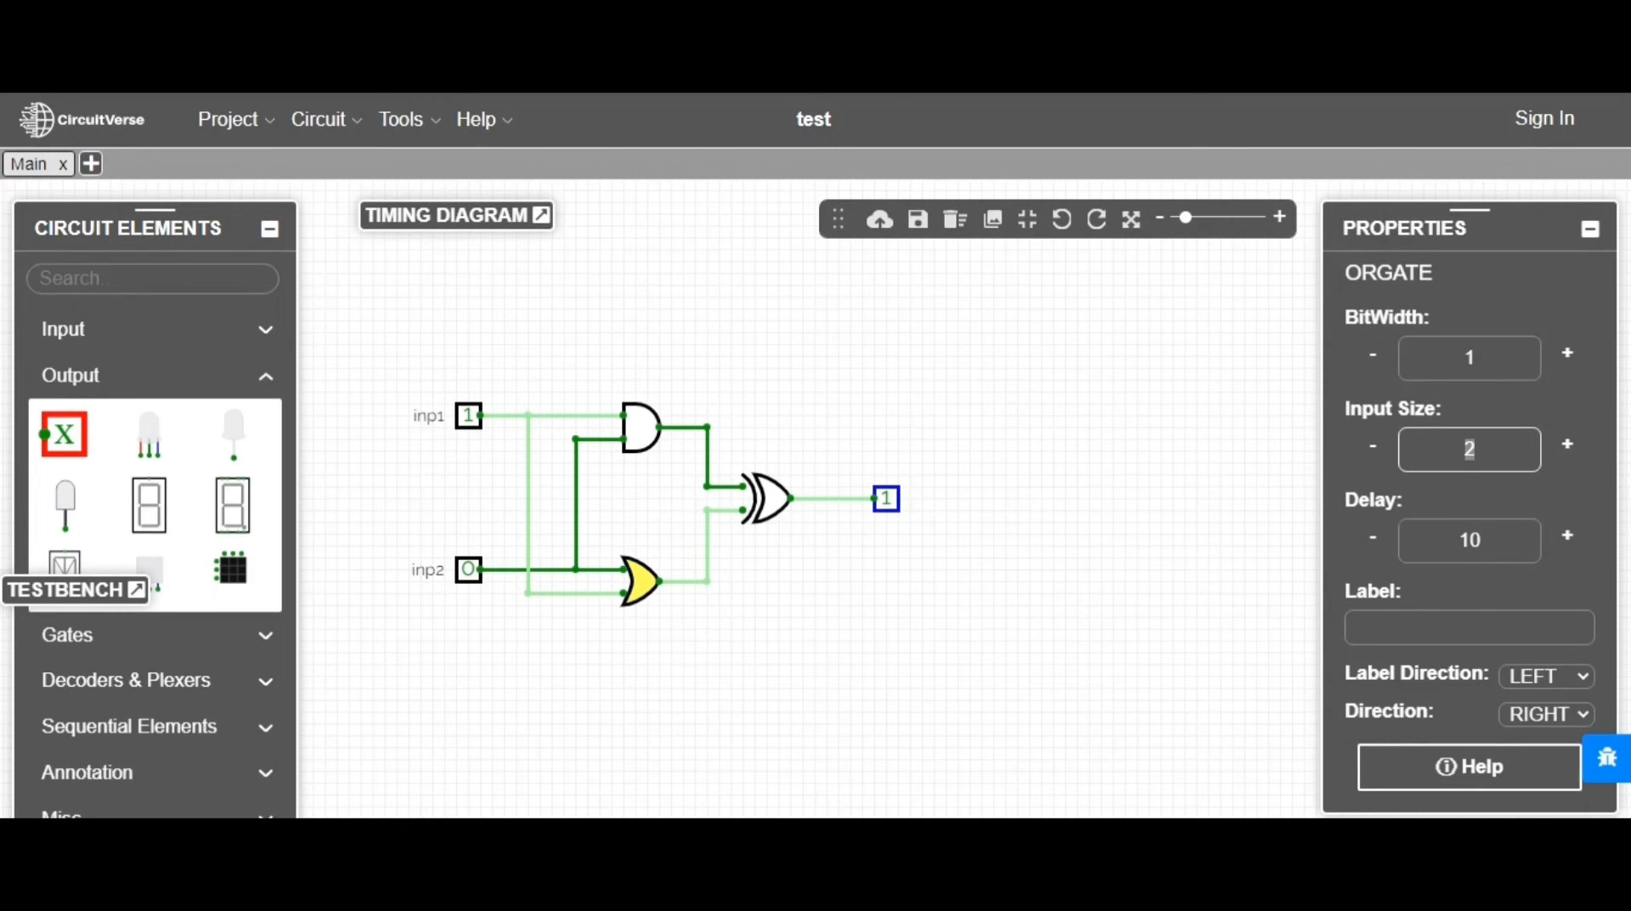
pyautogui.click(1068, 484)
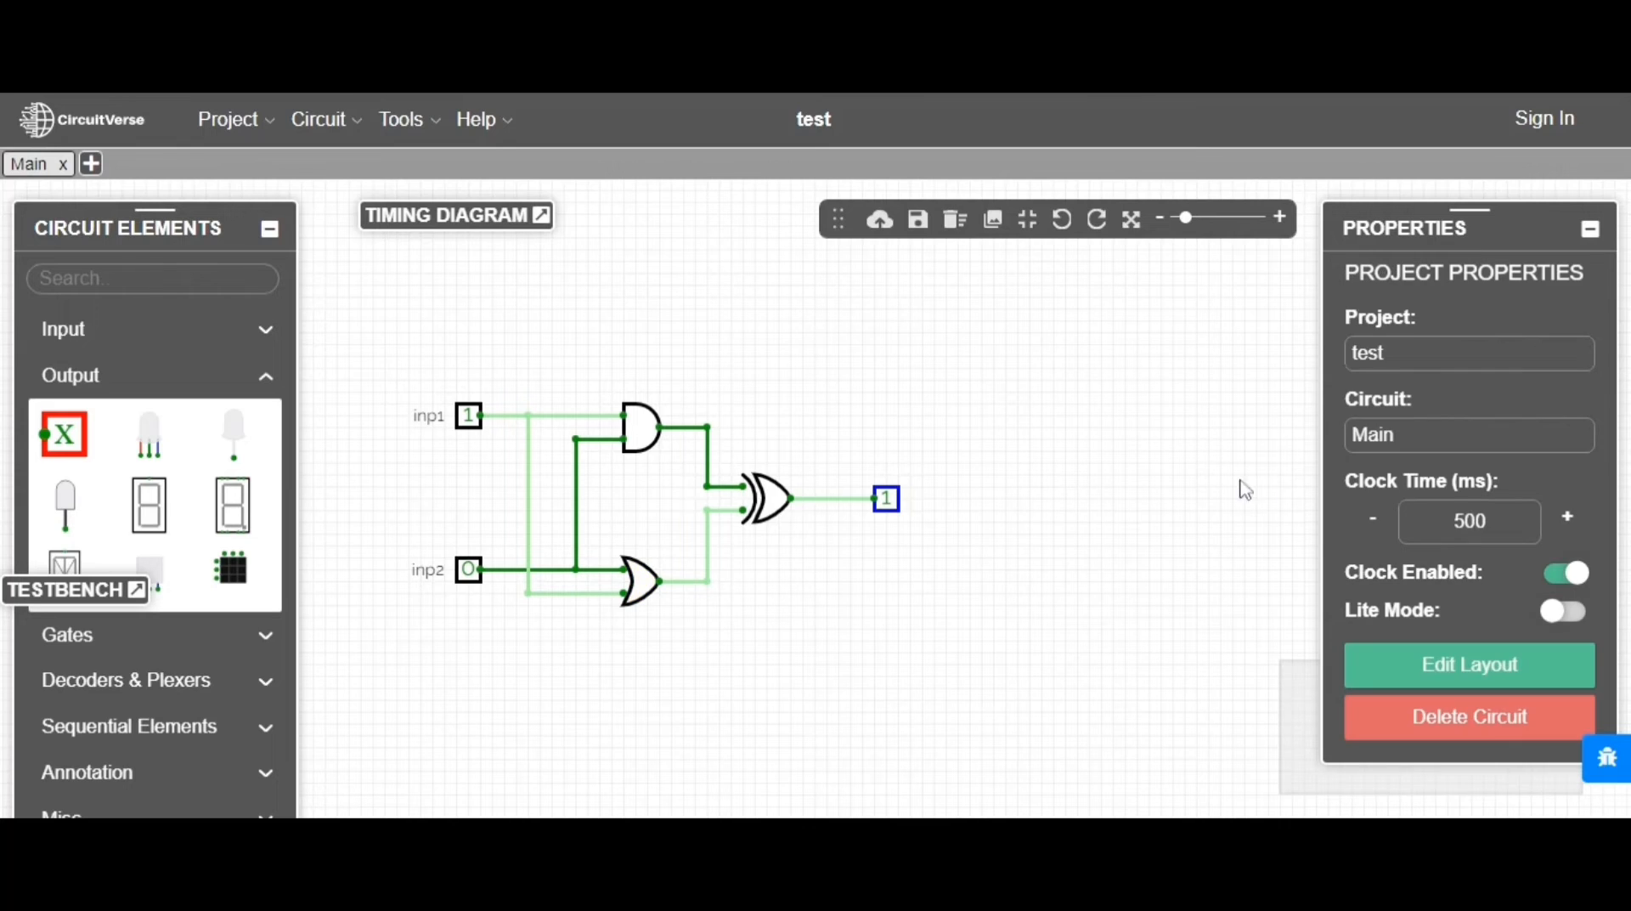
pyautogui.click(794, 496)
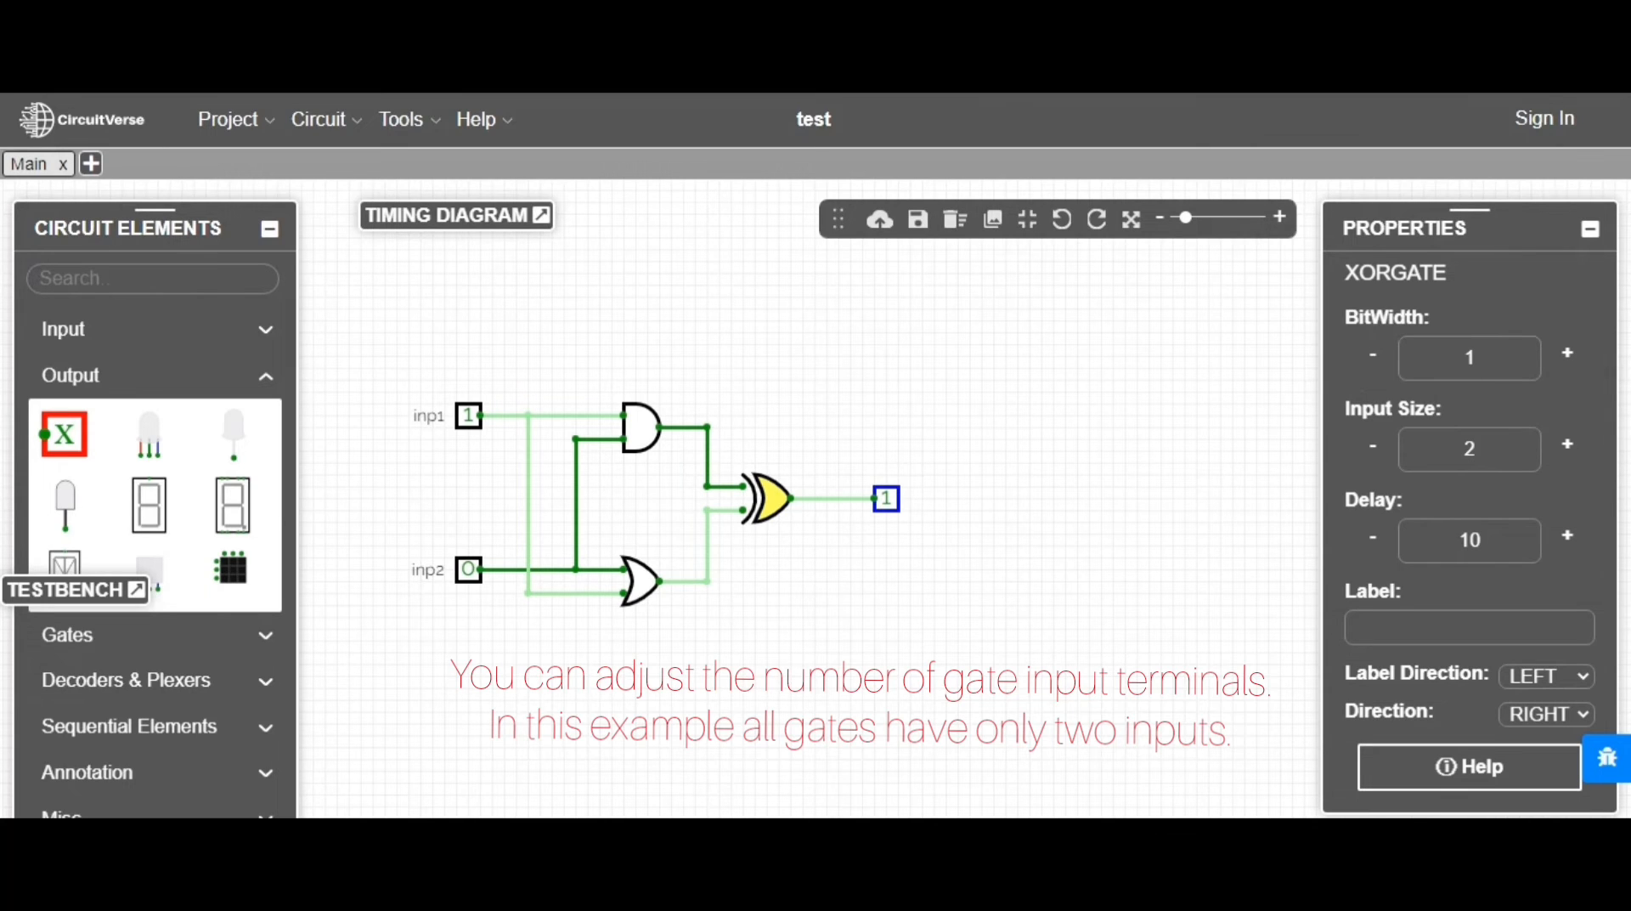
pyautogui.click(885, 501)
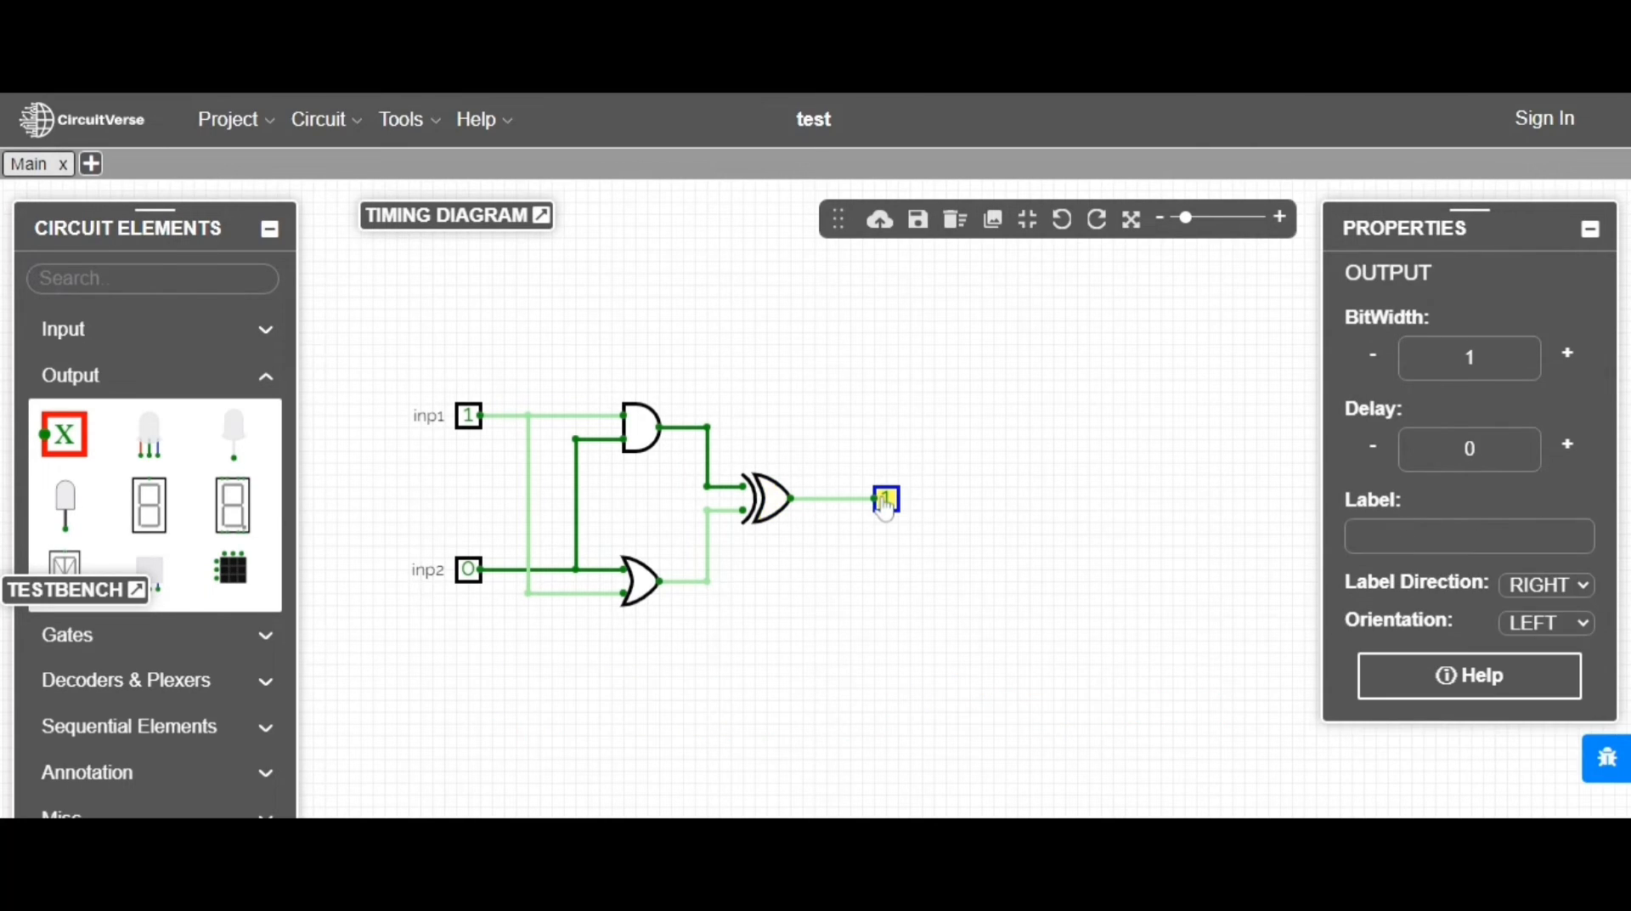
pyautogui.click(1465, 358)
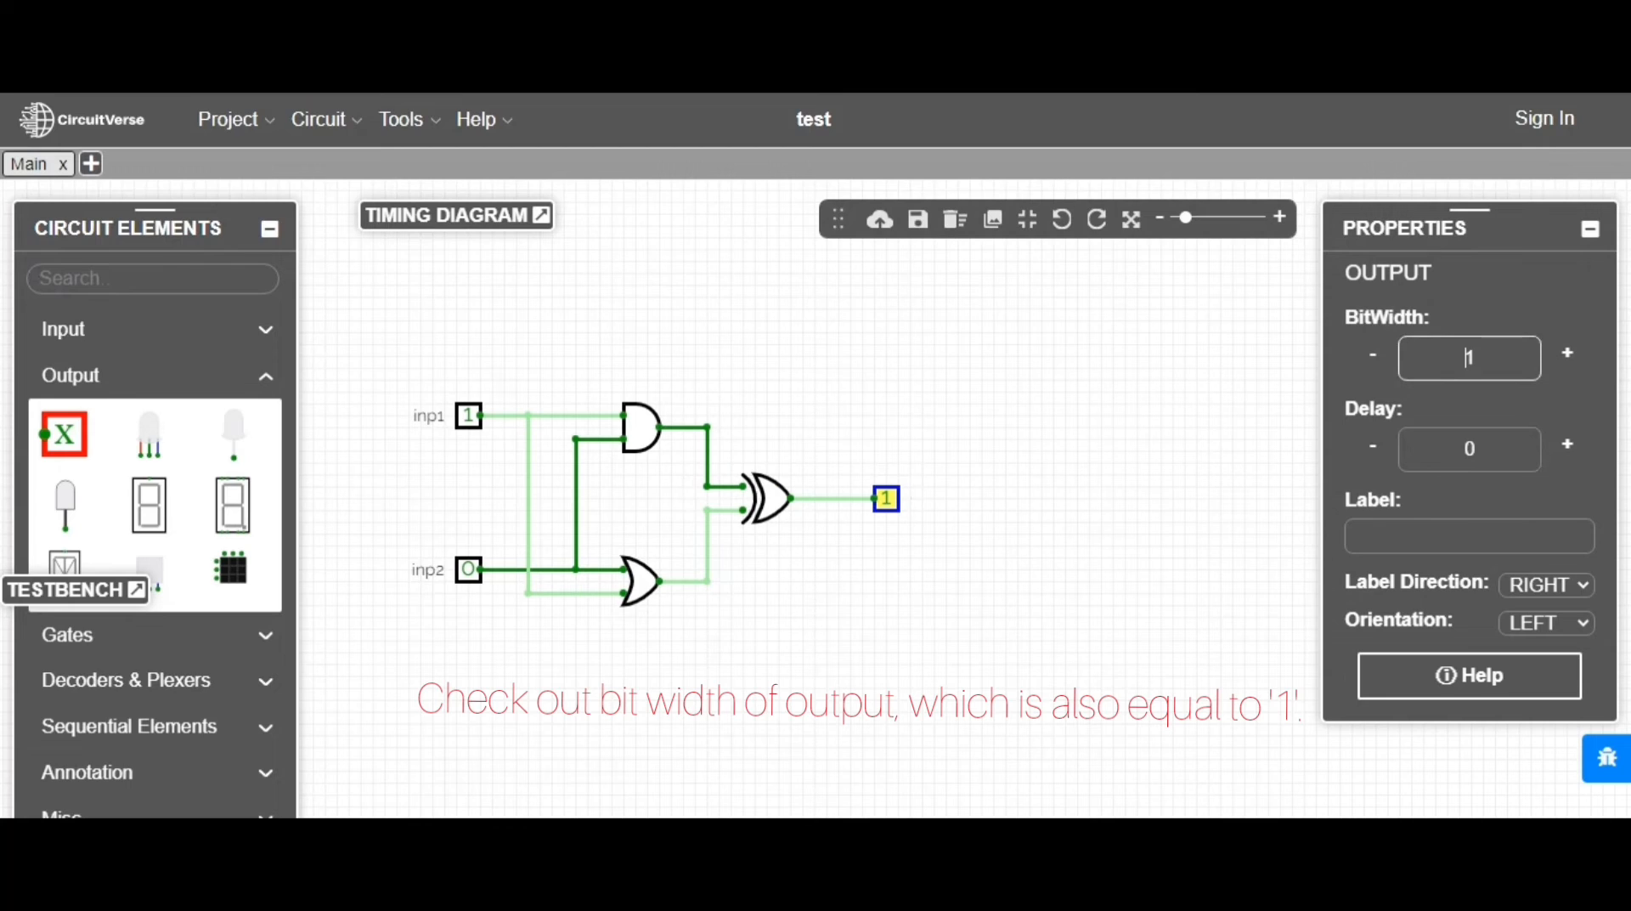
pyautogui.click(919, 409)
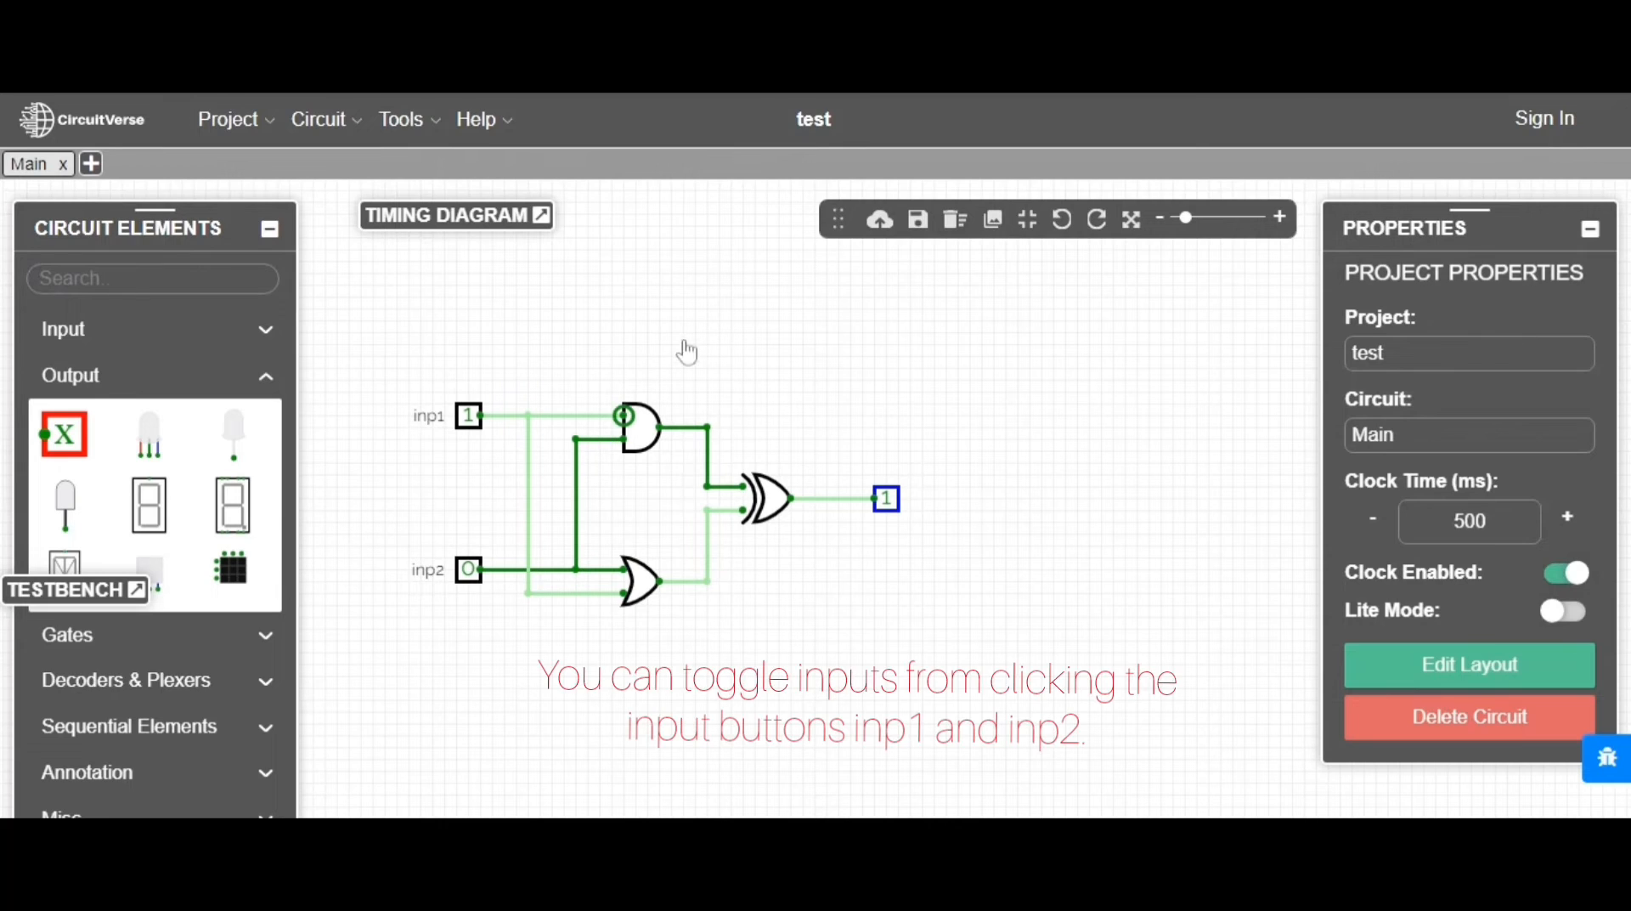
# Toggle the inp1 input to 0.
pyautogui.click(469, 416)
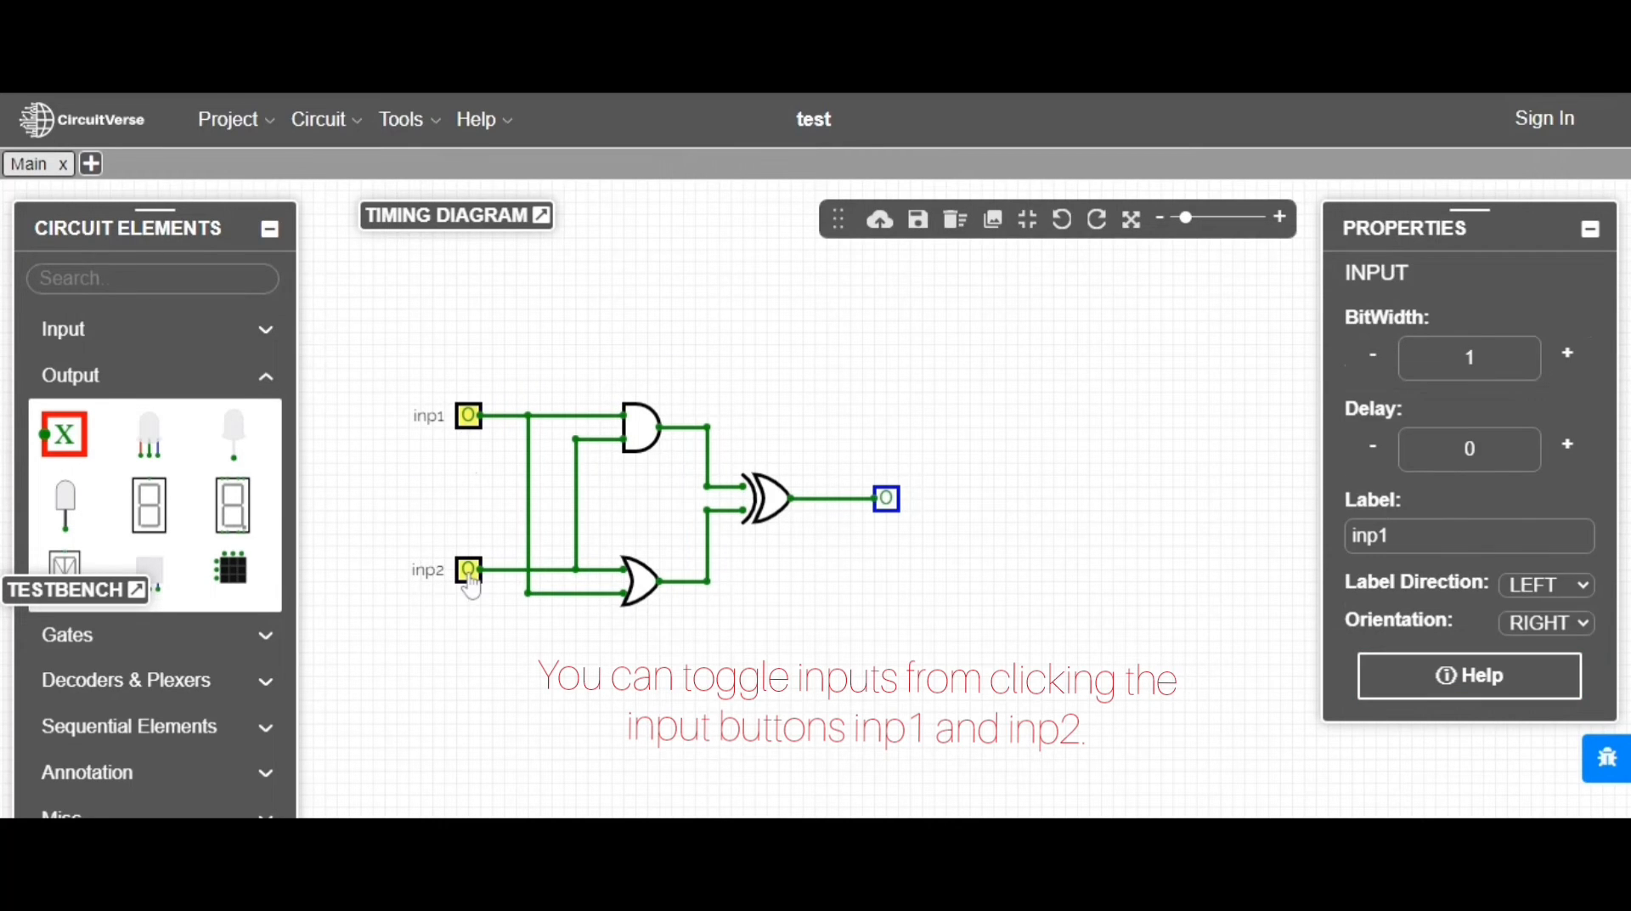
pyautogui.click(505, 634)
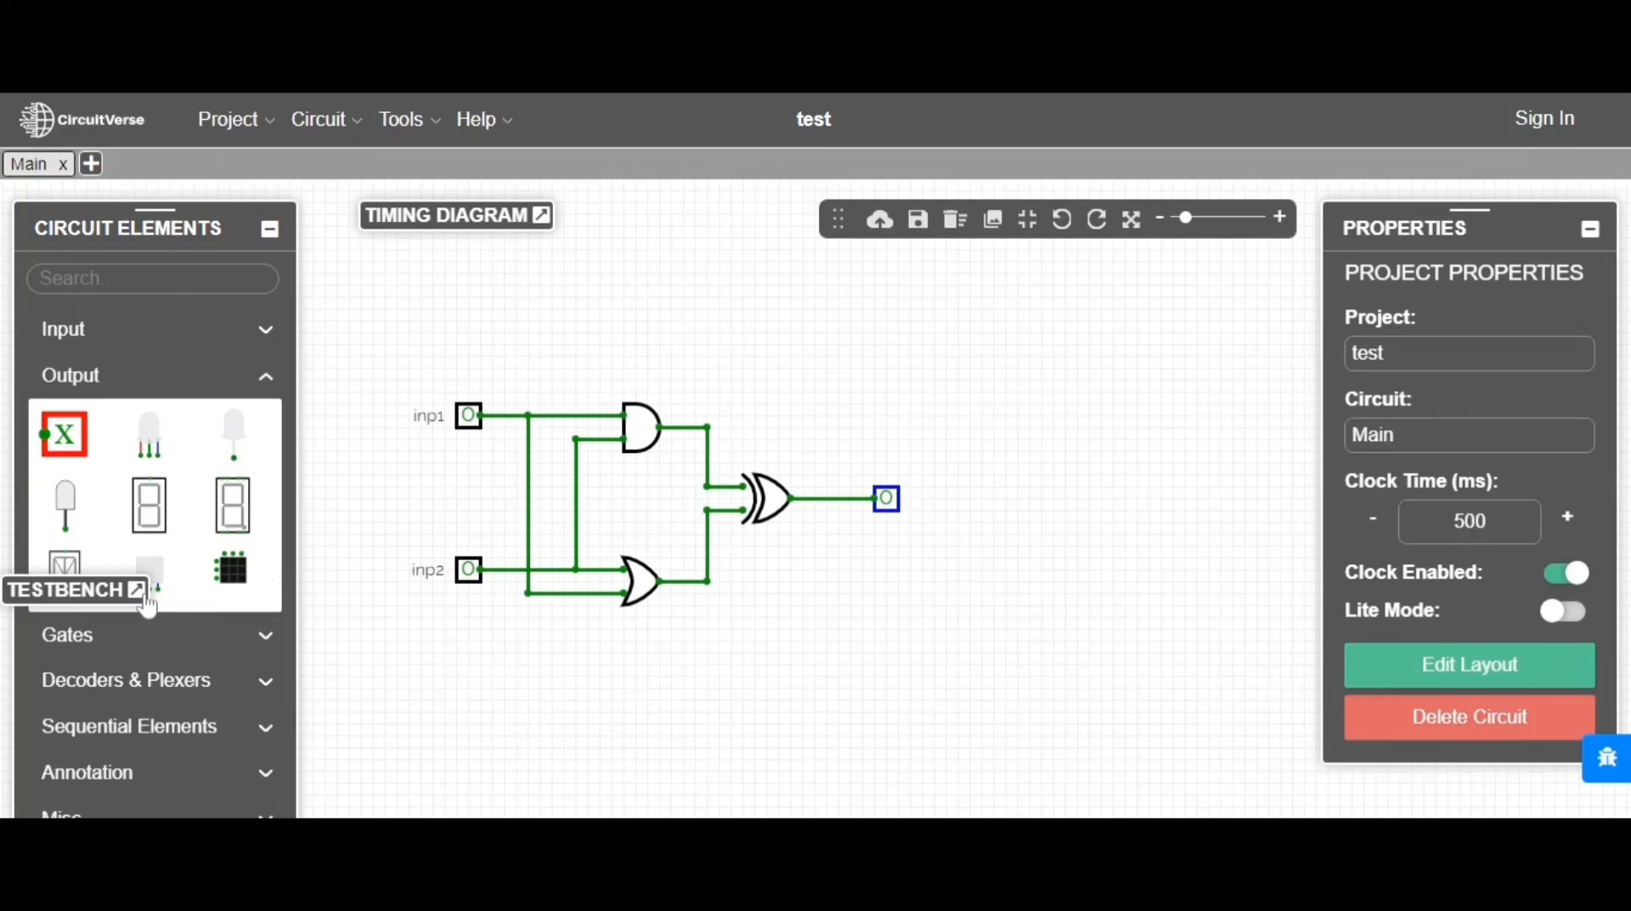
# Start a new testbench test for the circuit and add a second input, inp2, keeping all bit widths at 1.
pyautogui.click(150, 586)
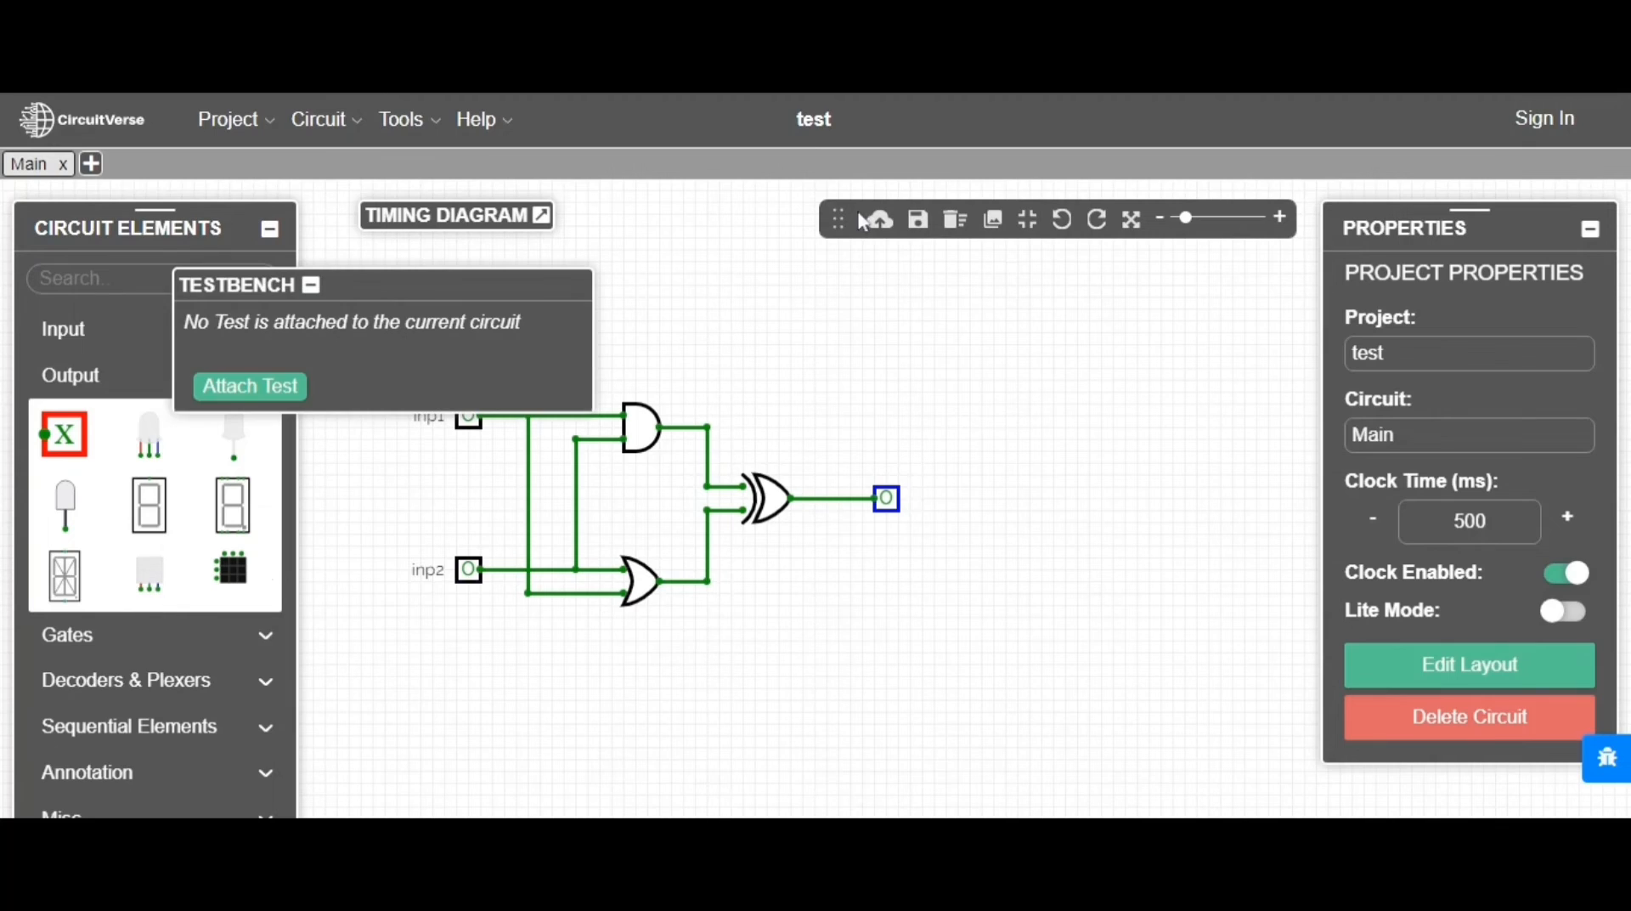
pyautogui.click(255, 387)
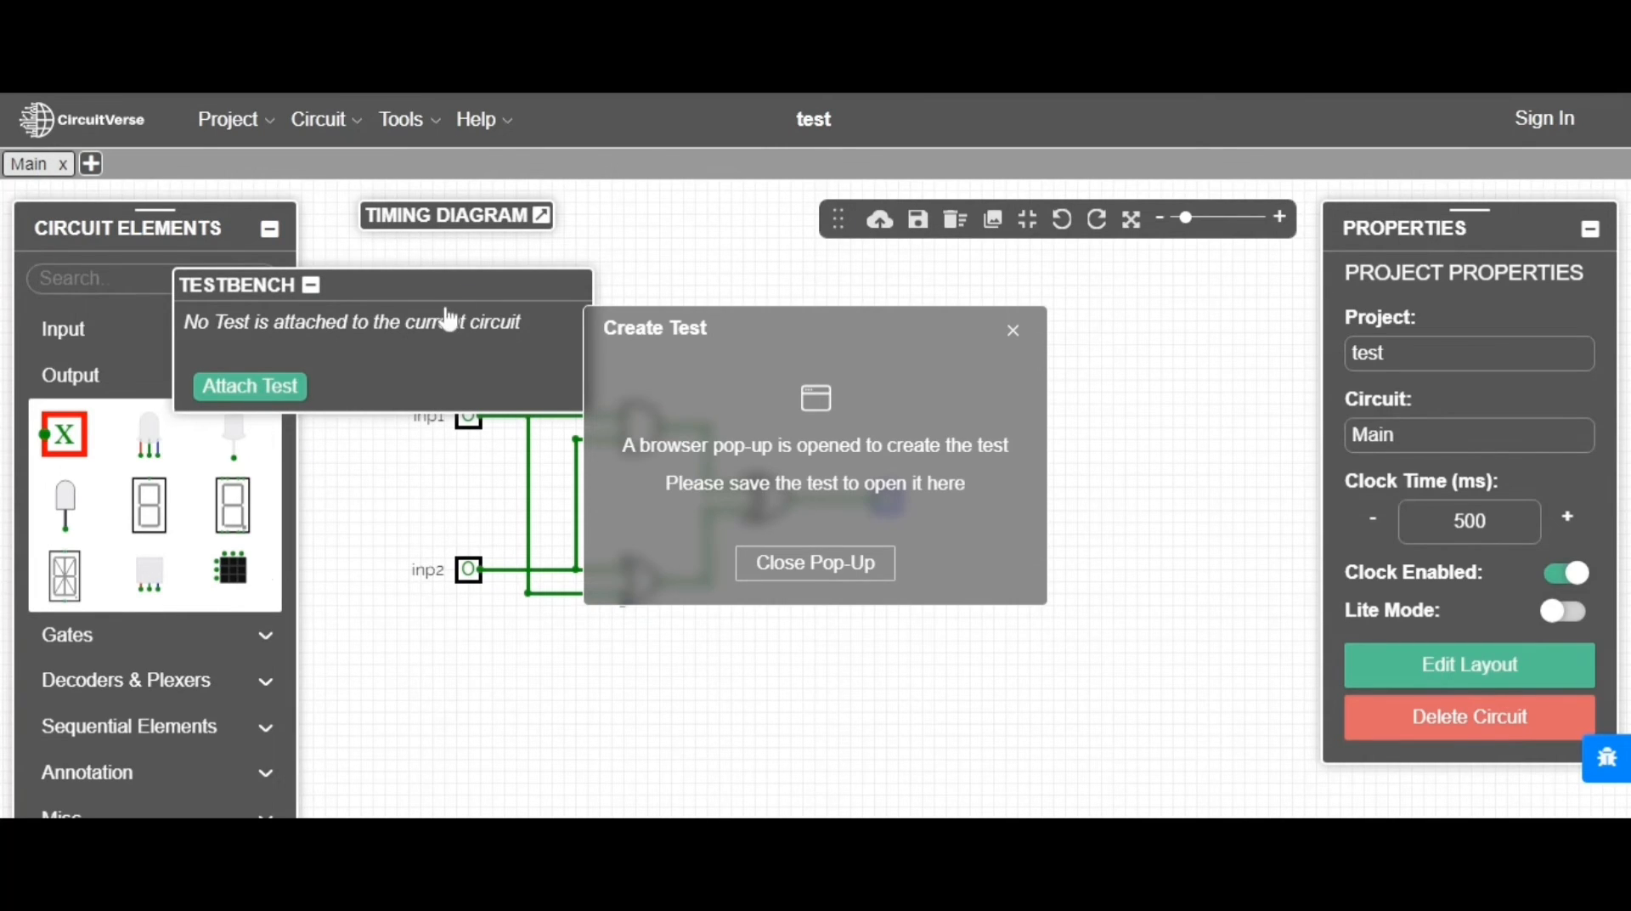
pyautogui.click(290, 387)
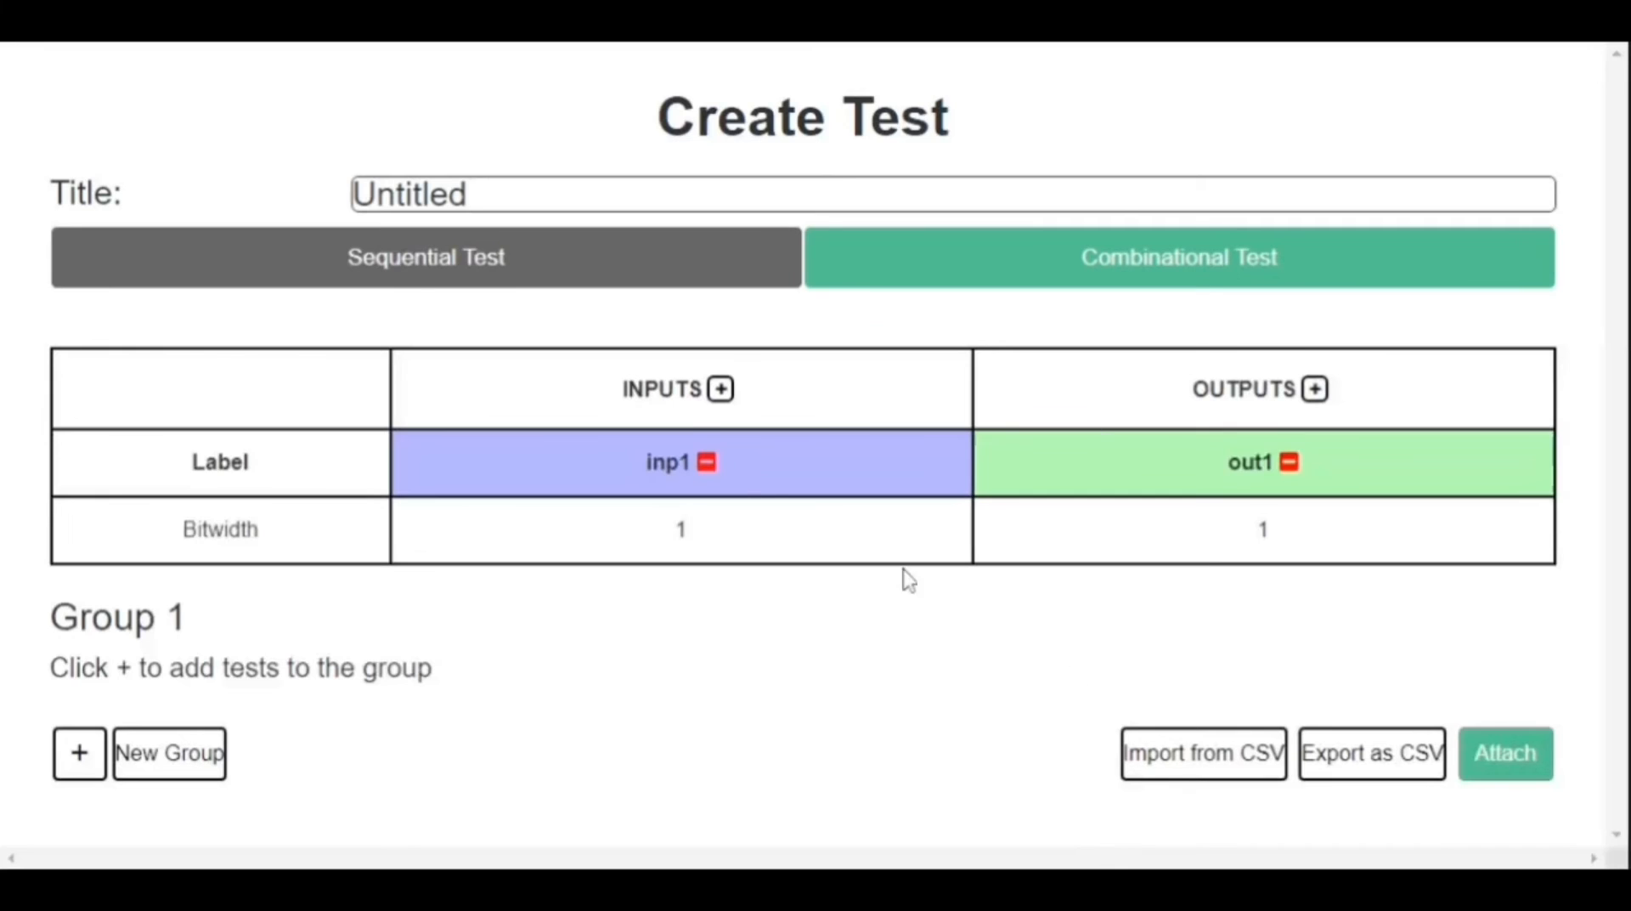
pyautogui.click(722, 393)
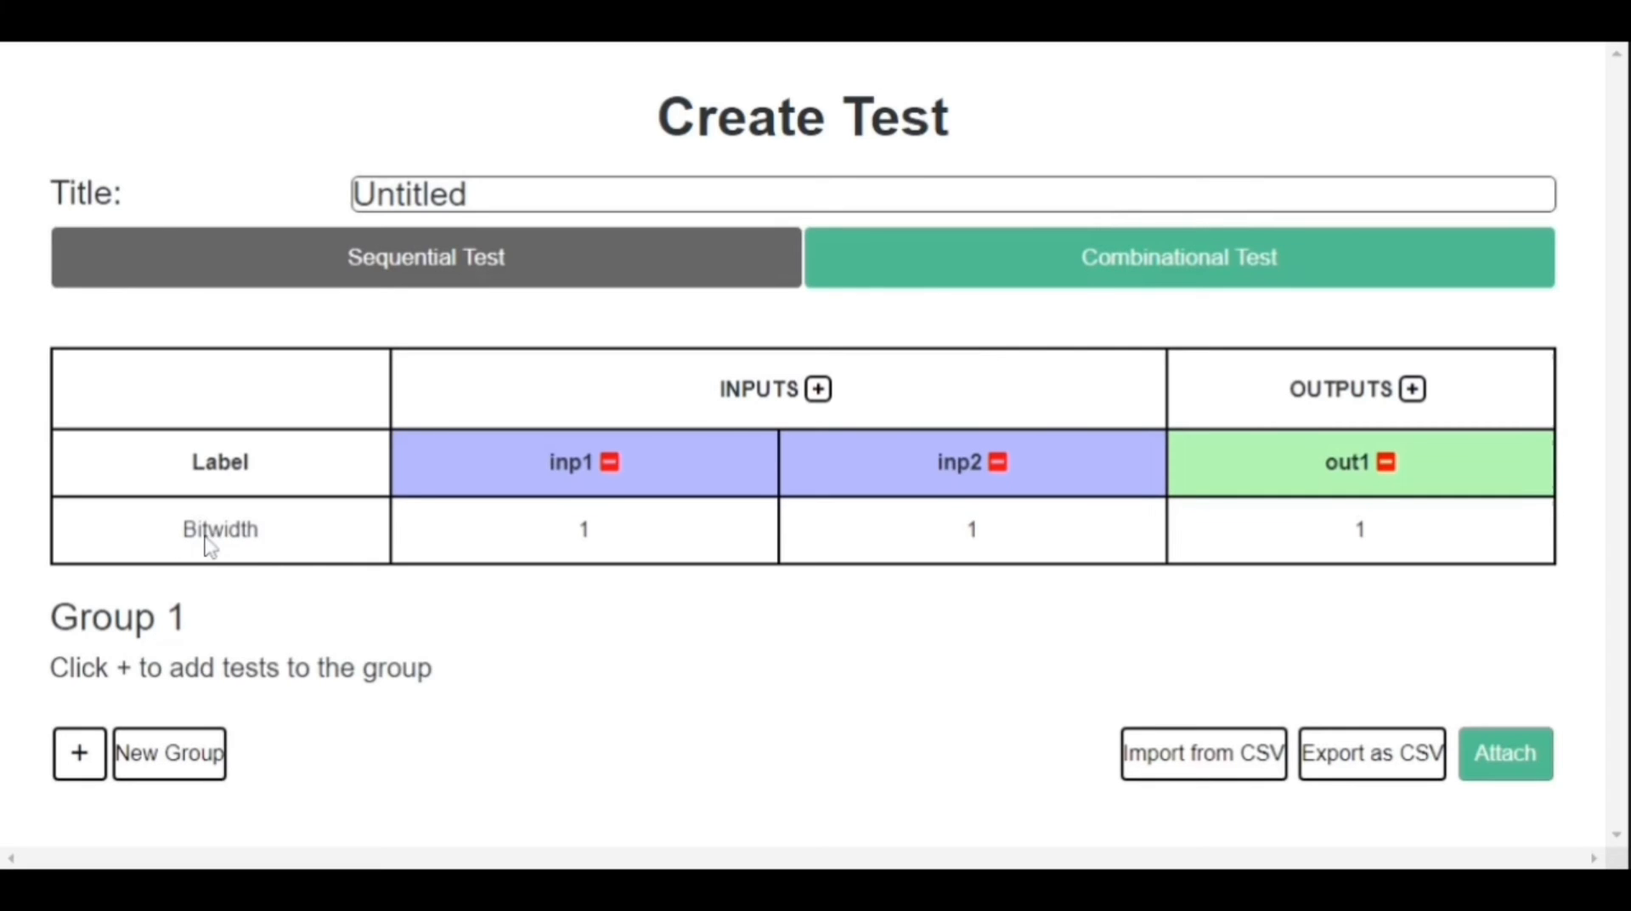
pyautogui.click(581, 529)
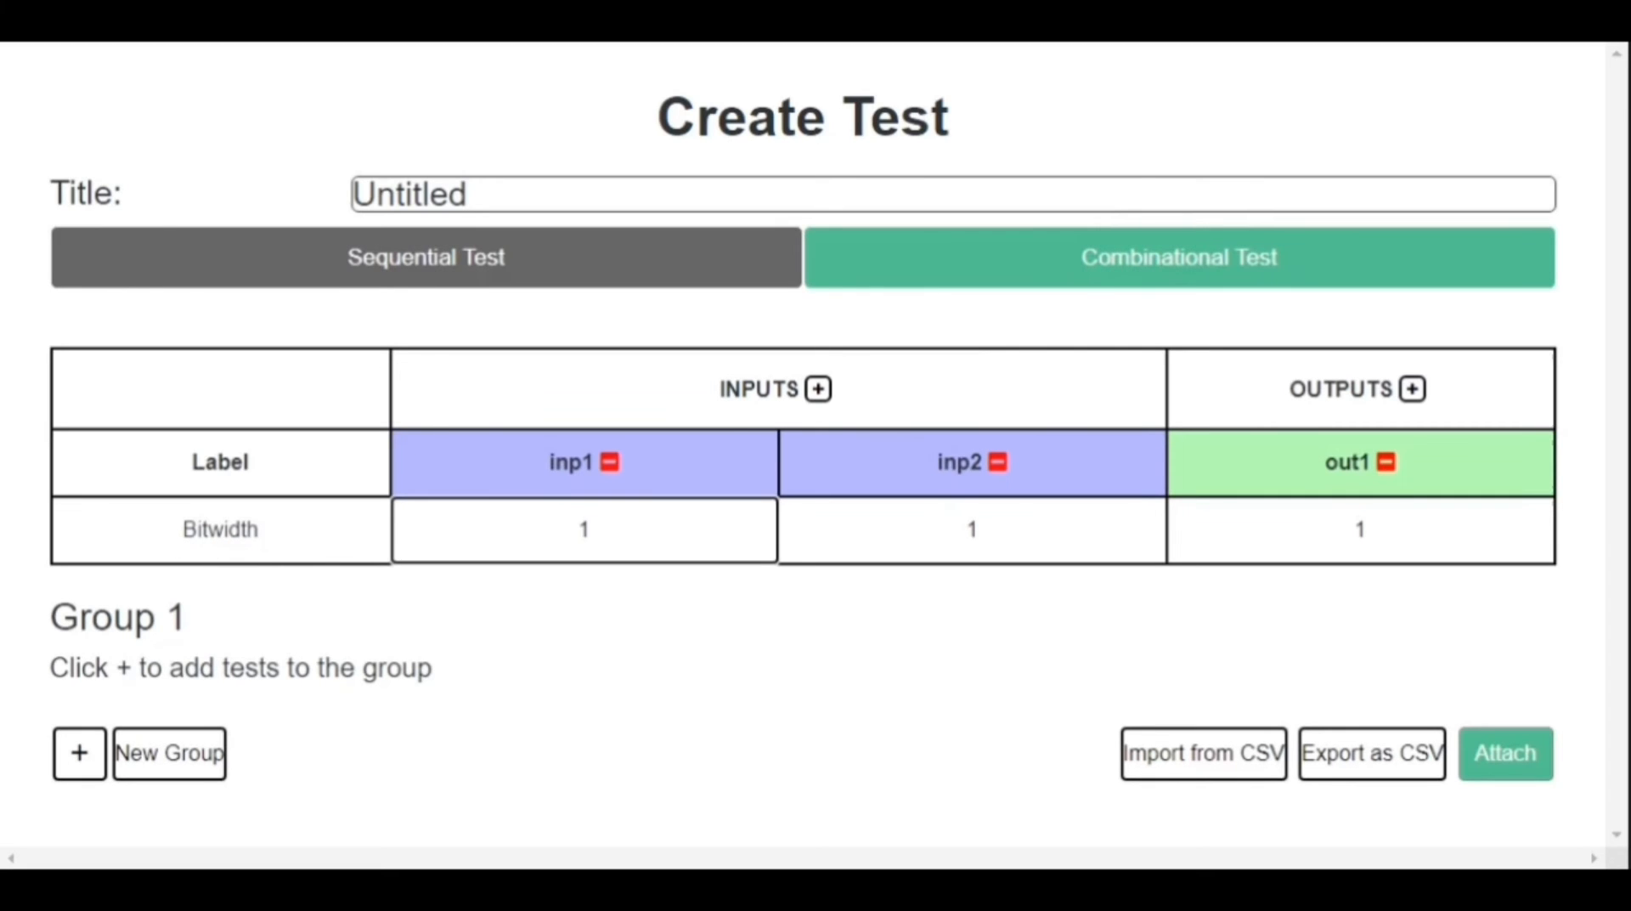
pyautogui.click(972, 529)
pyautogui.click(1356, 529)
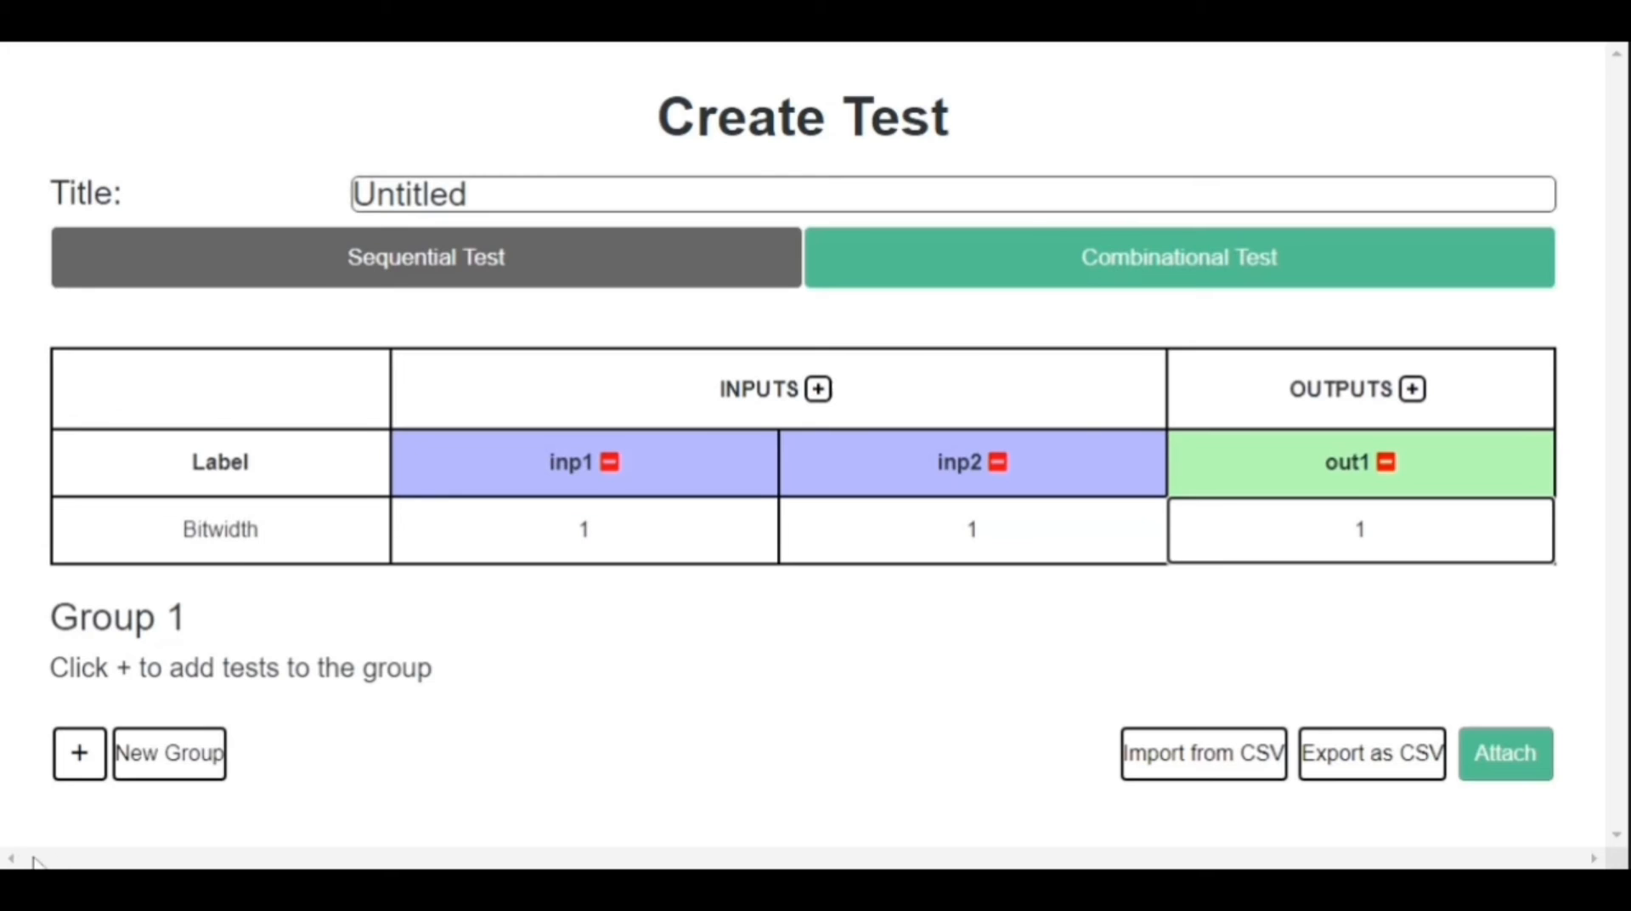
# Add two cases to Group 1: inputs 0, 0 with output 0, and inputs 0, 1 with output 0.
pyautogui.click(80, 754)
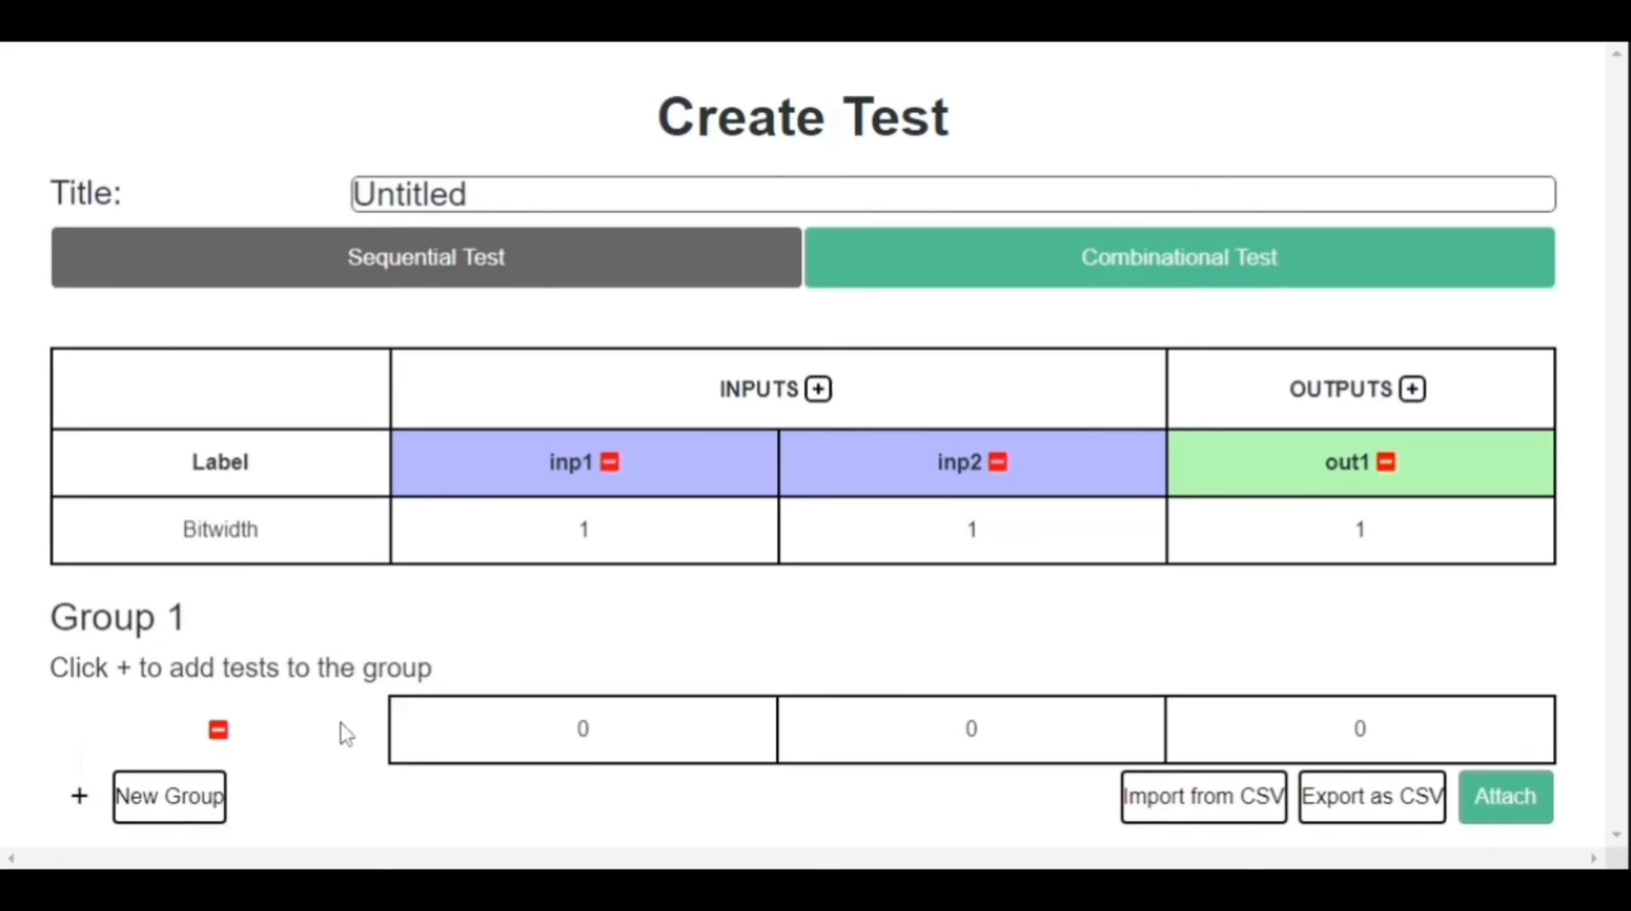
pyautogui.click(586, 728)
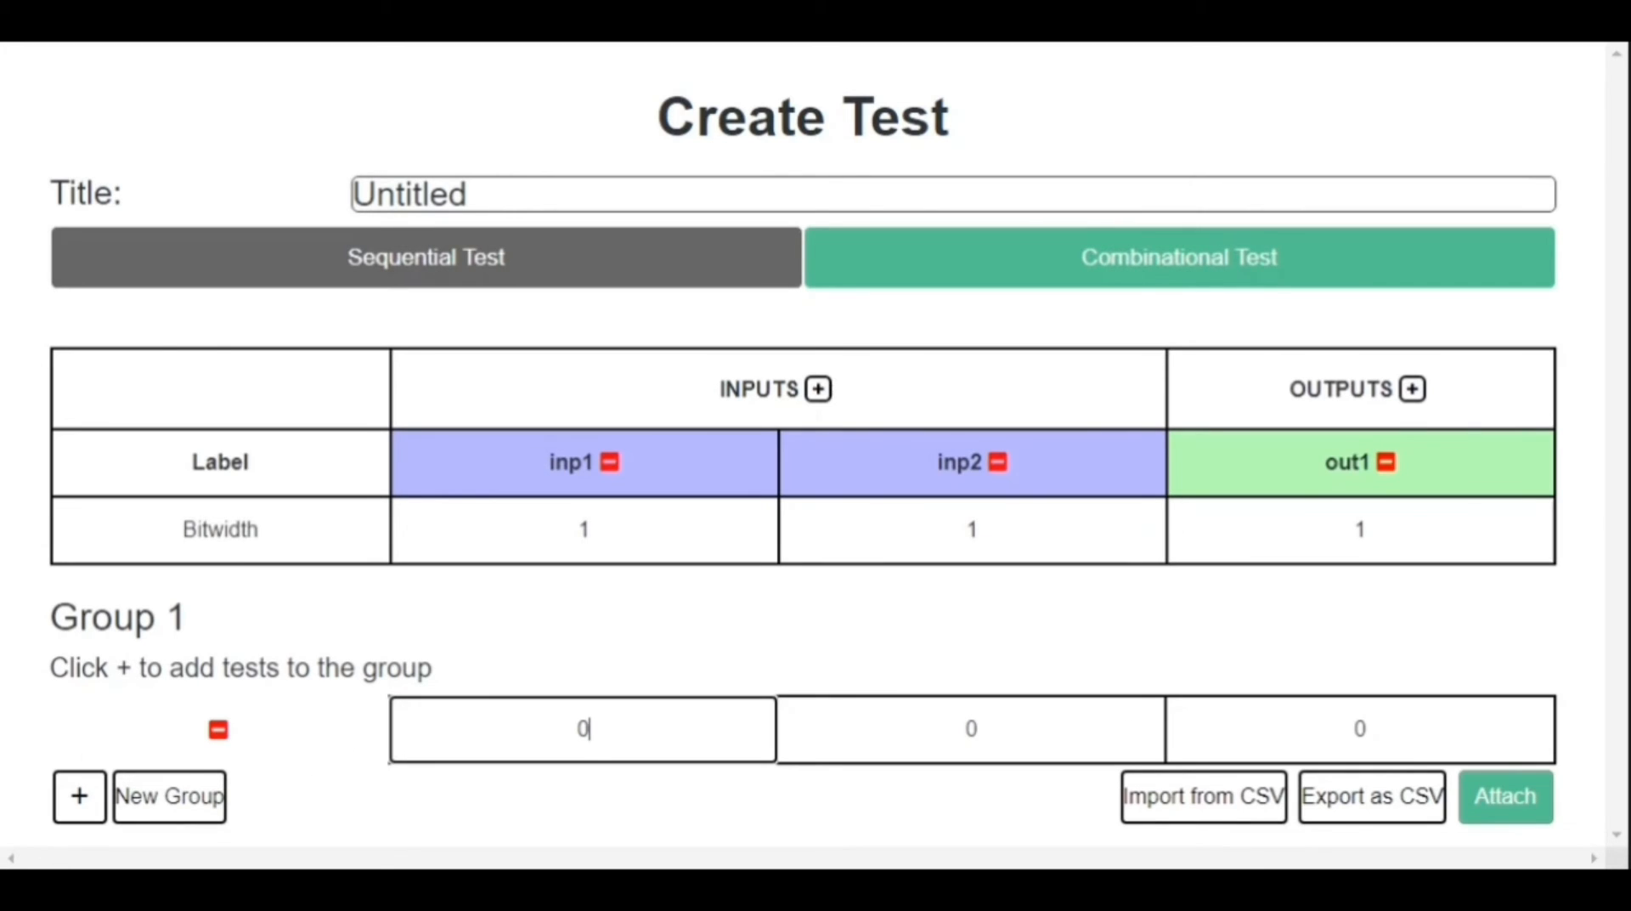
pyautogui.click(977, 728)
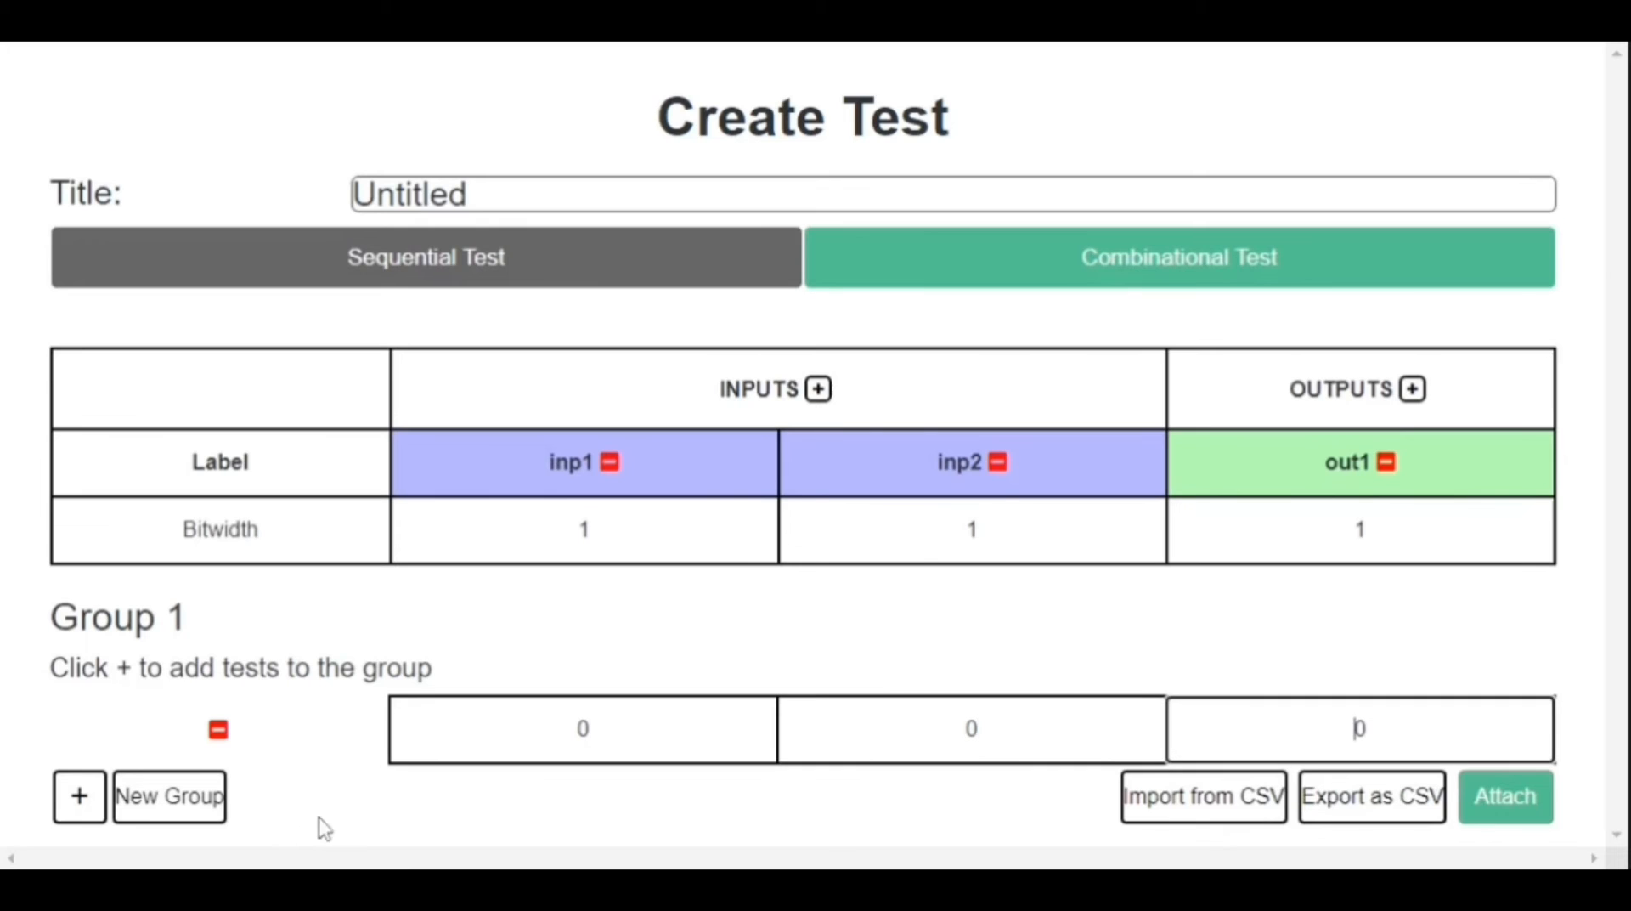
pyautogui.click(85, 802)
pyautogui.click(977, 796)
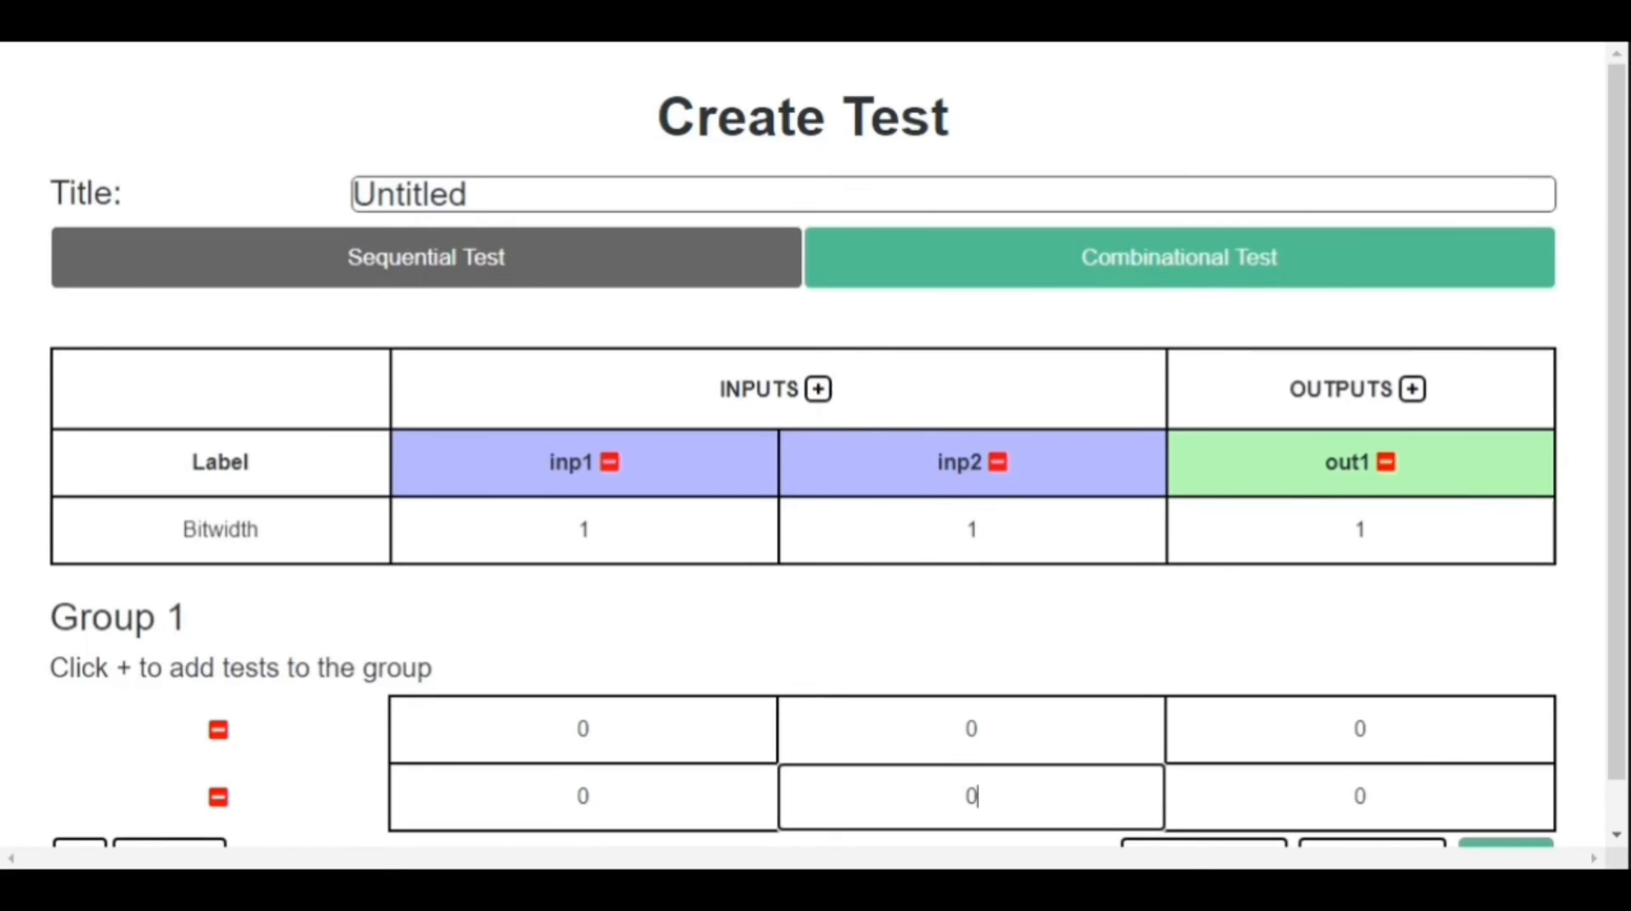
pyautogui.press('BackSpace')
pyautogui.scroll(-1, 837, 453)
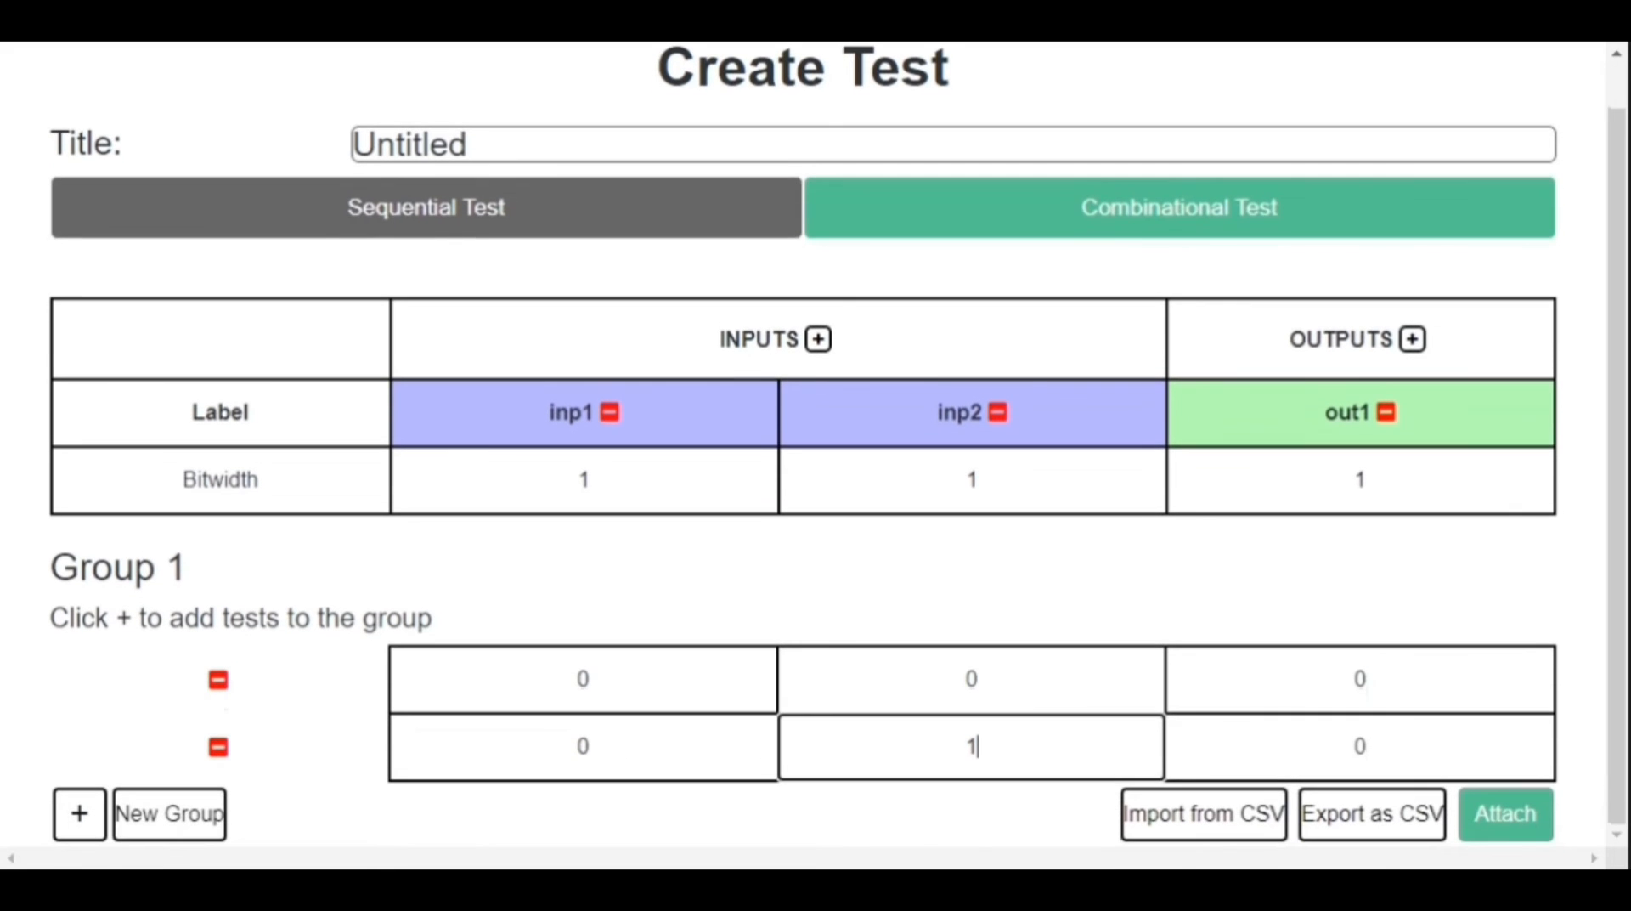
pyautogui.click(1366, 746)
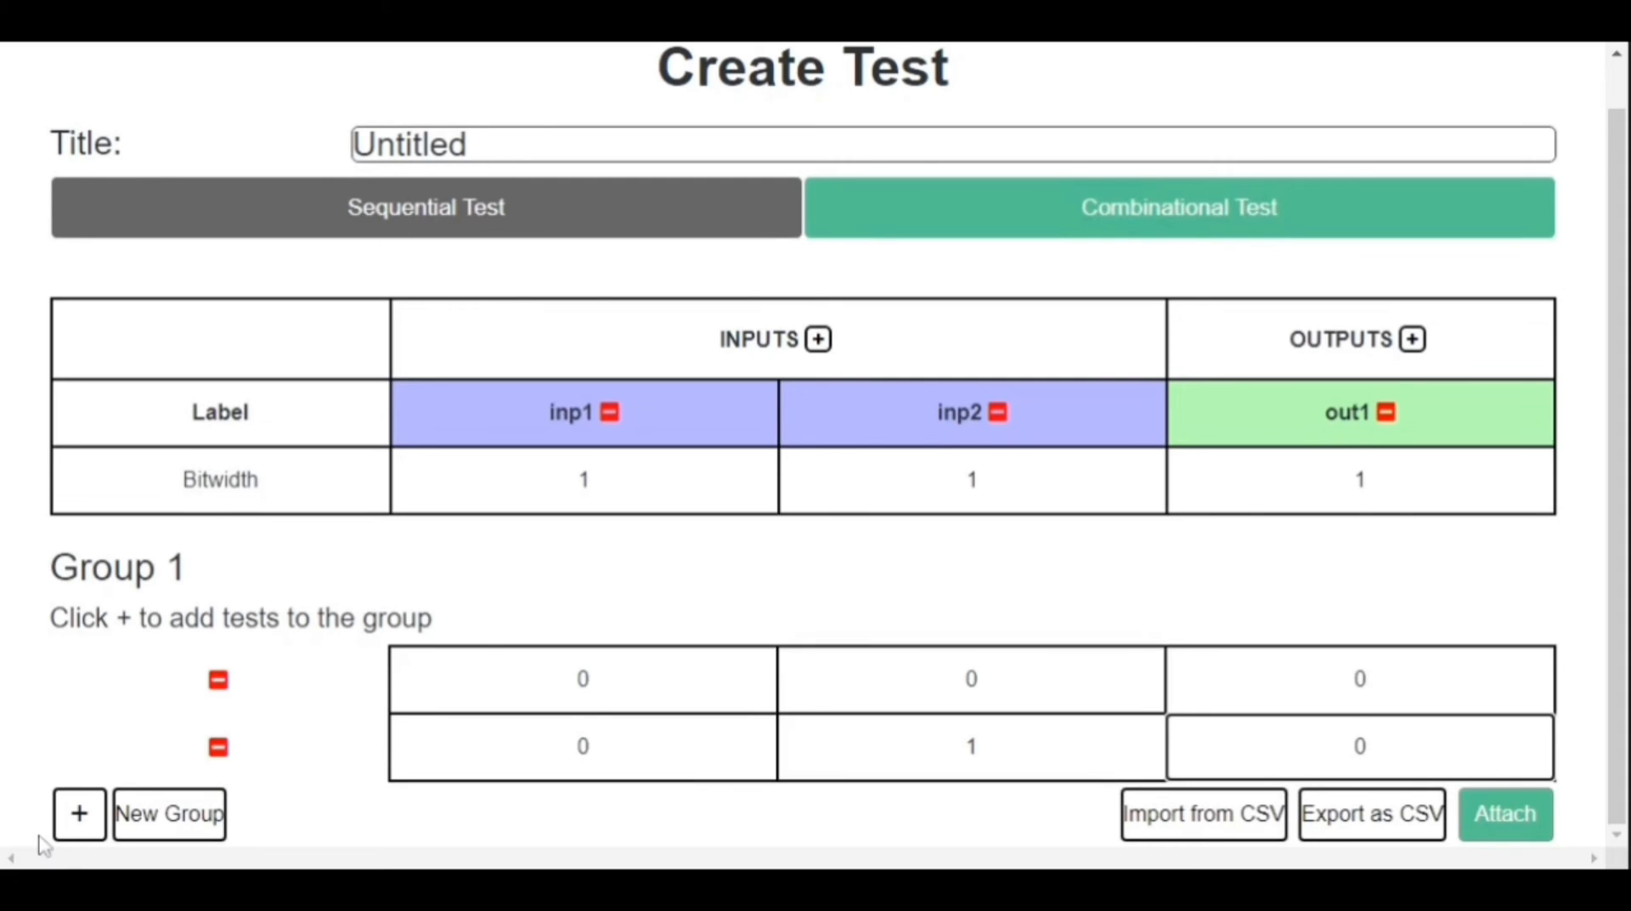
# Add a third case to Group 1 with inp1 set to 1, inp2 at 0 and out1 at 0.
pyautogui.click(77, 822)
pyautogui.scroll(-1, 802, 454)
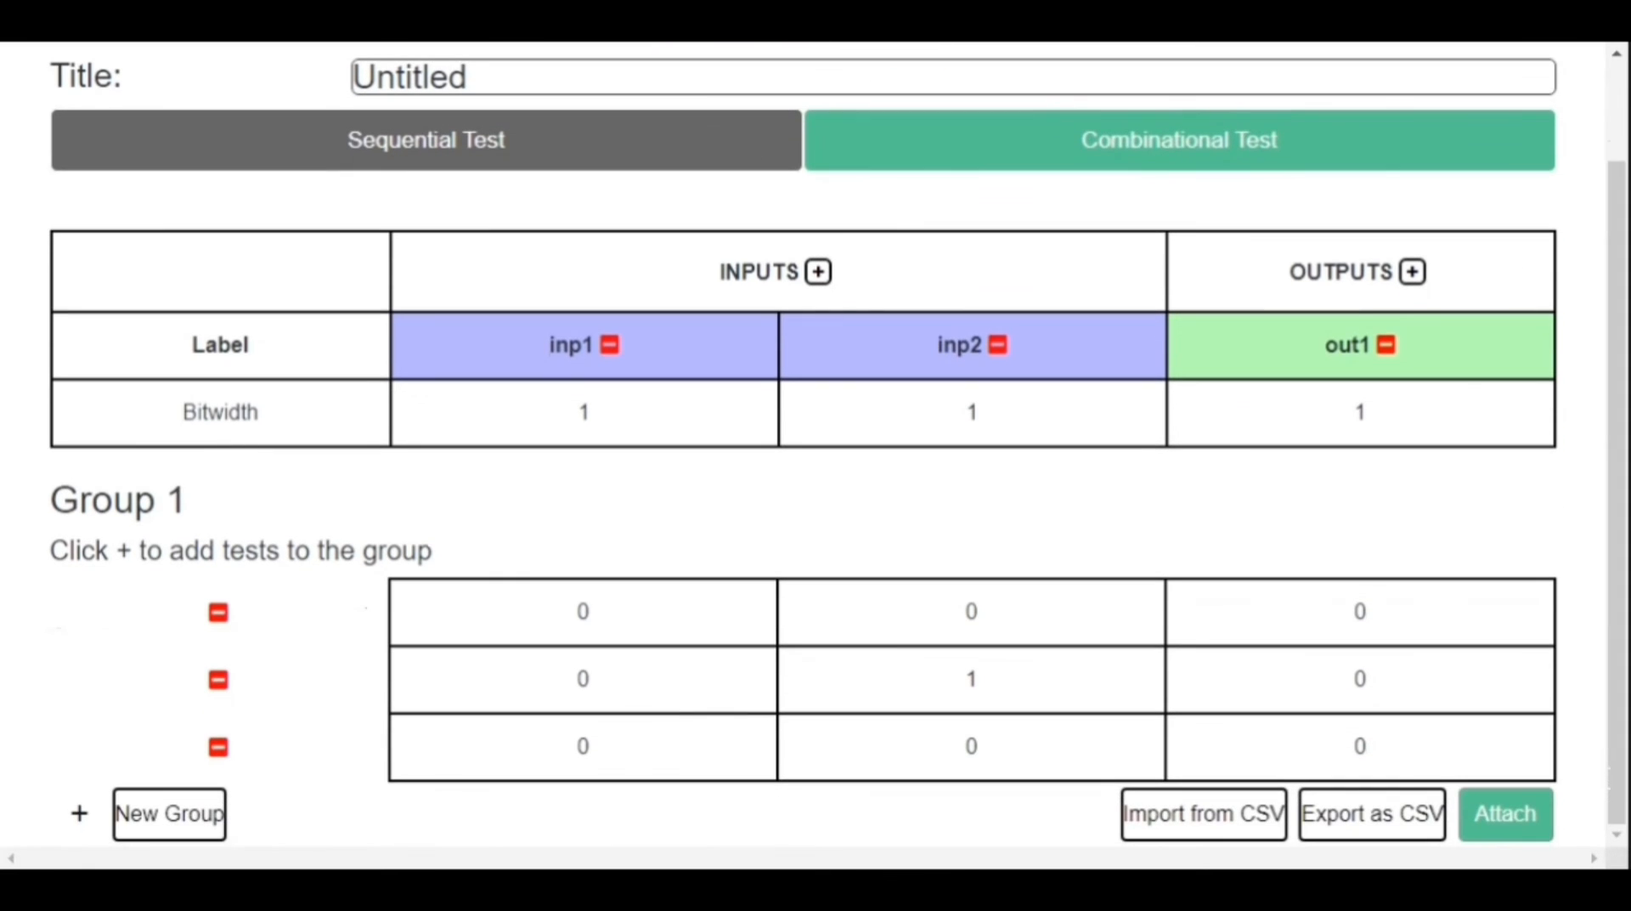
pyautogui.click(588, 746)
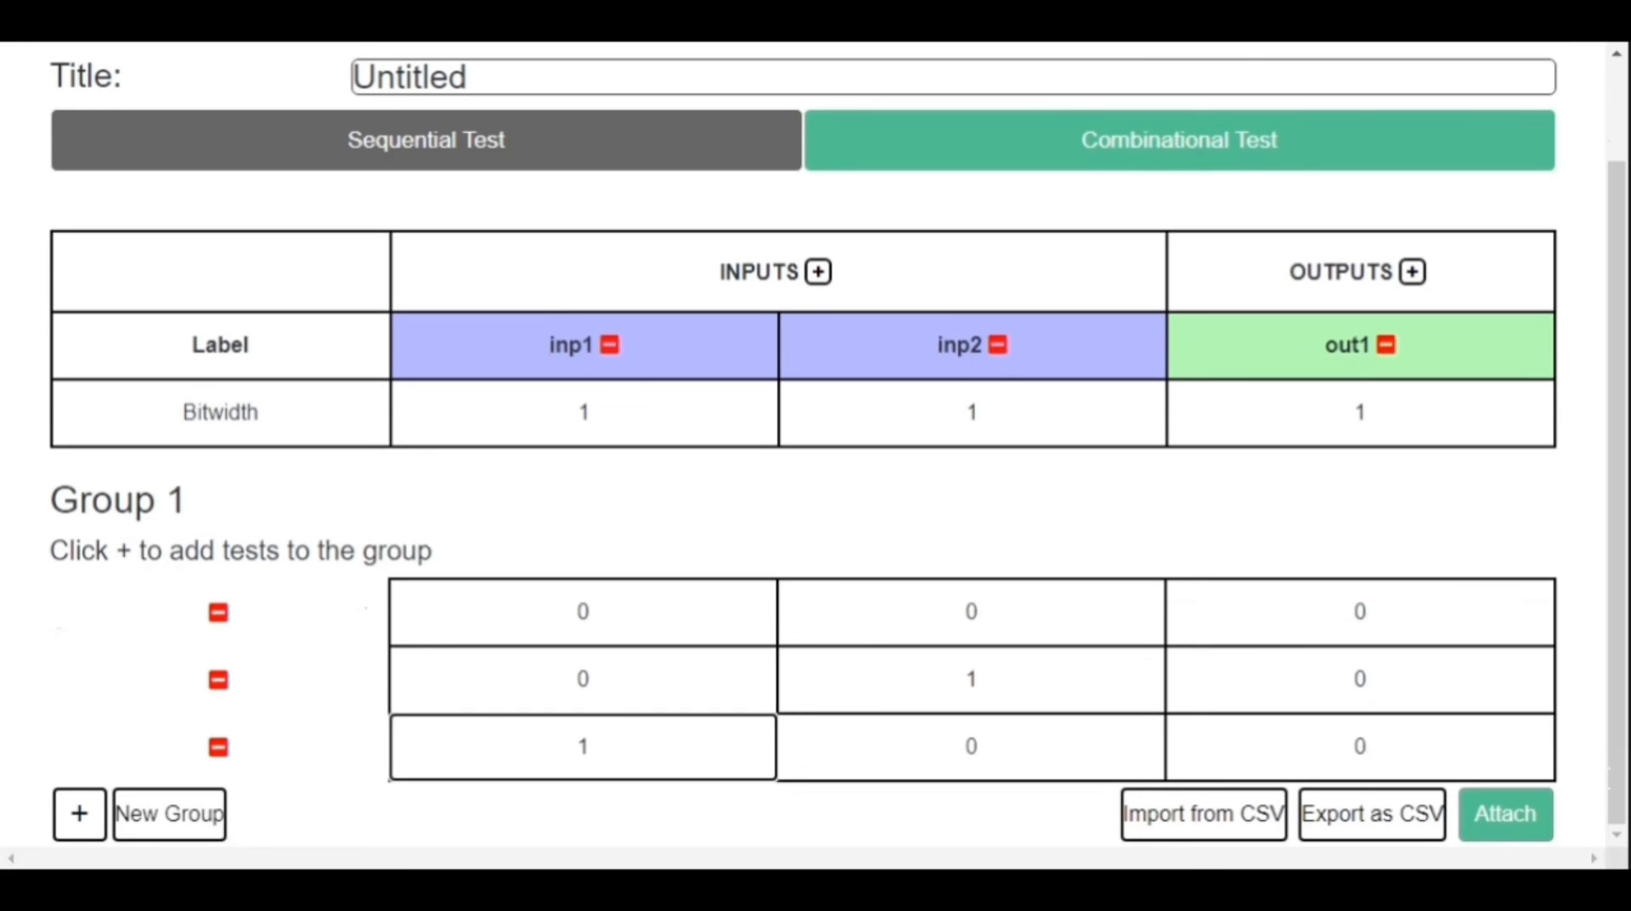
pyautogui.click(1359, 747)
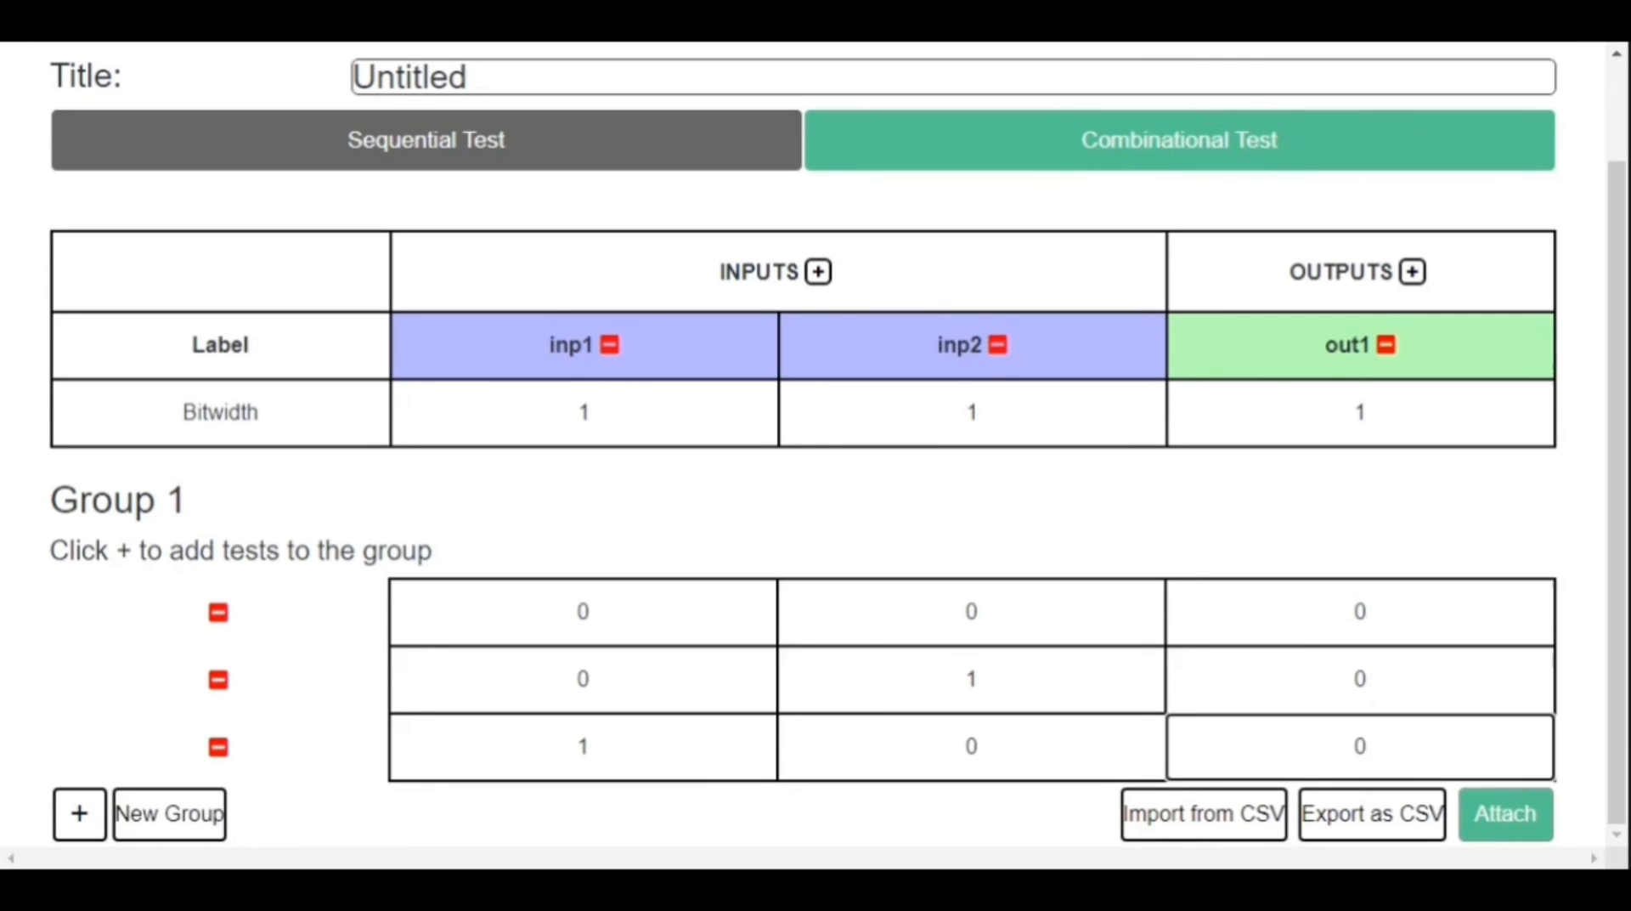
# Add a fourth case to Group 1 with inp1 and inp2 both set to 1 and out1 at 0.
pyautogui.click(79, 814)
pyautogui.scroll(-1, 595, 802)
pyautogui.click(589, 746)
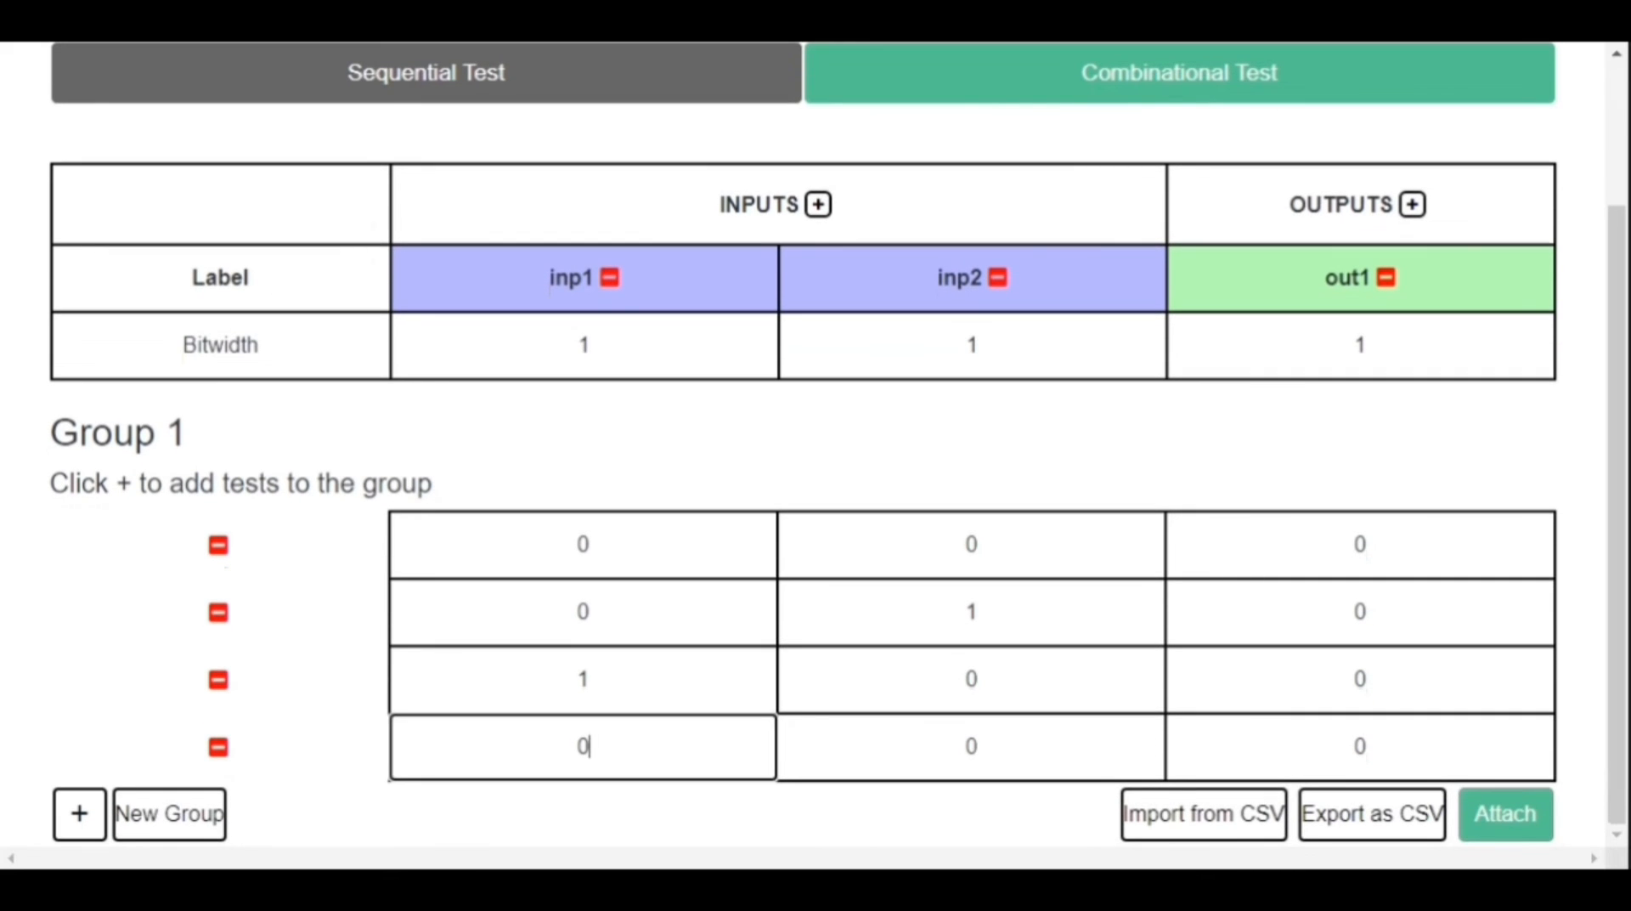
pyautogui.press('BackSpace')
pyautogui.write('1')
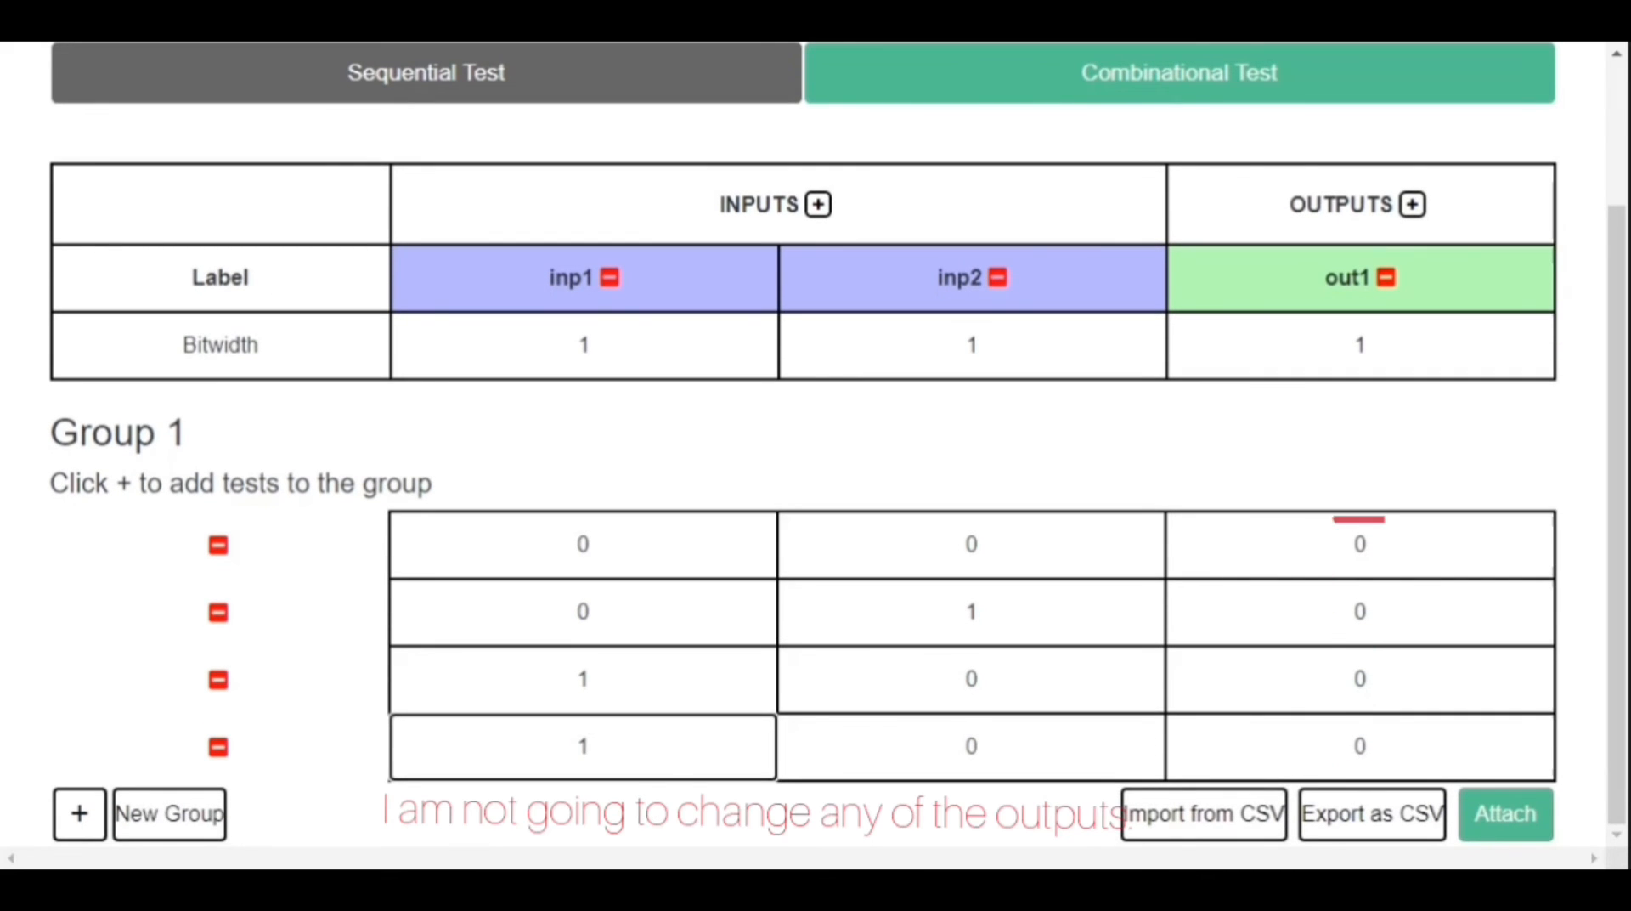
pyautogui.click(978, 745)
pyautogui.press('BackSpace')
pyautogui.write('1')
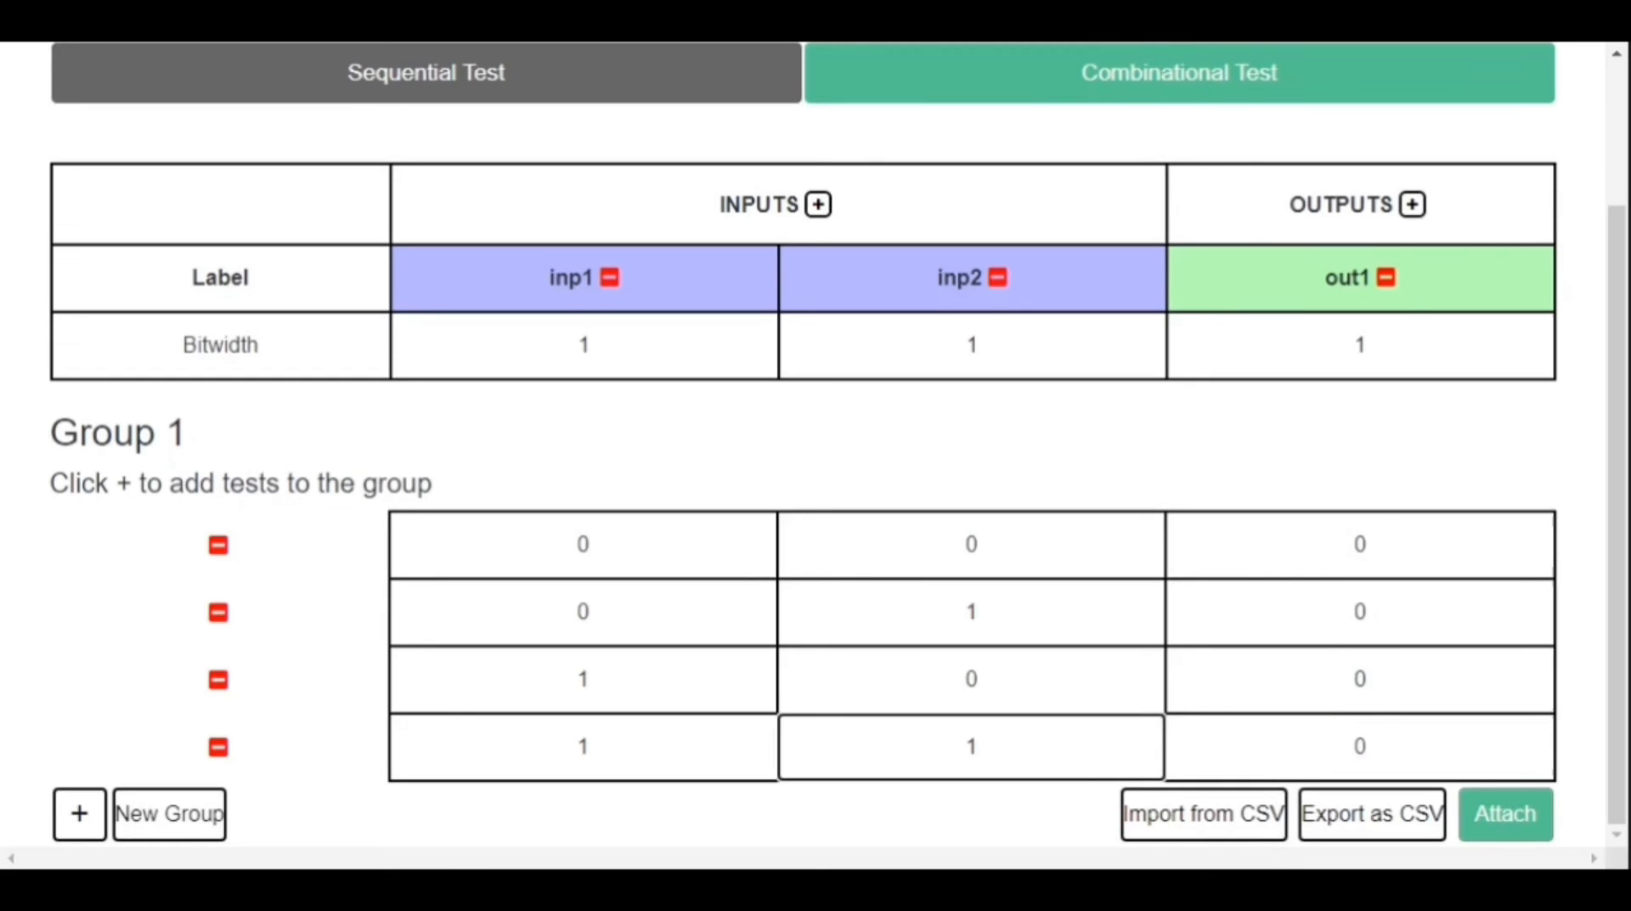
# Attach the test to the circuit, validate it and dismiss the validation report.
pyautogui.click(1506, 814)
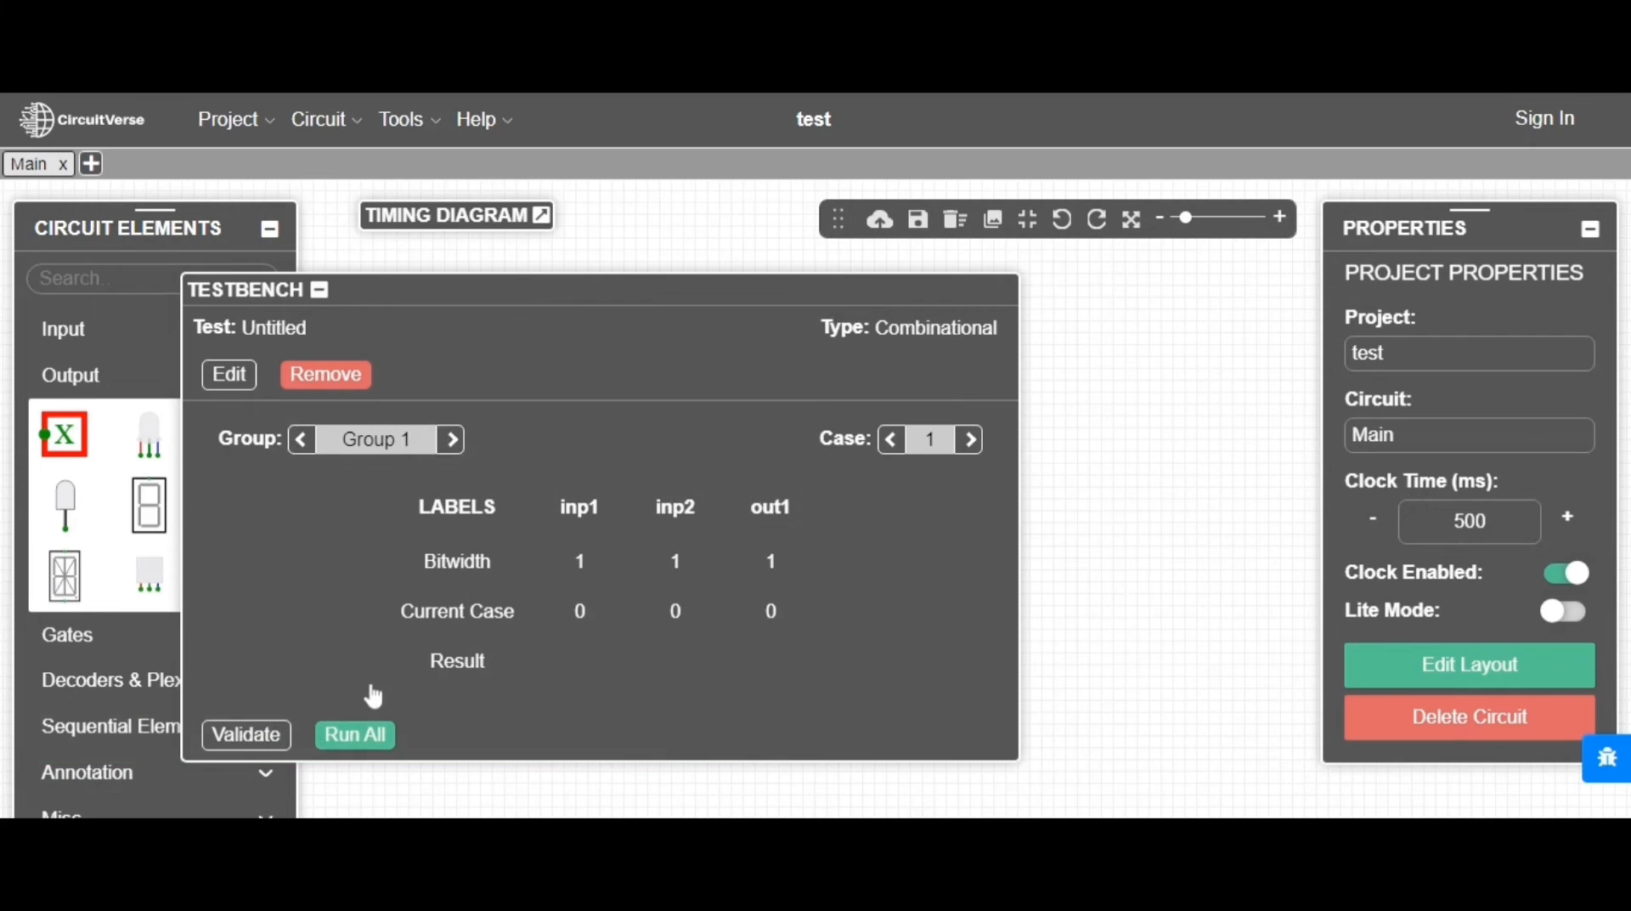
pyautogui.click(240, 736)
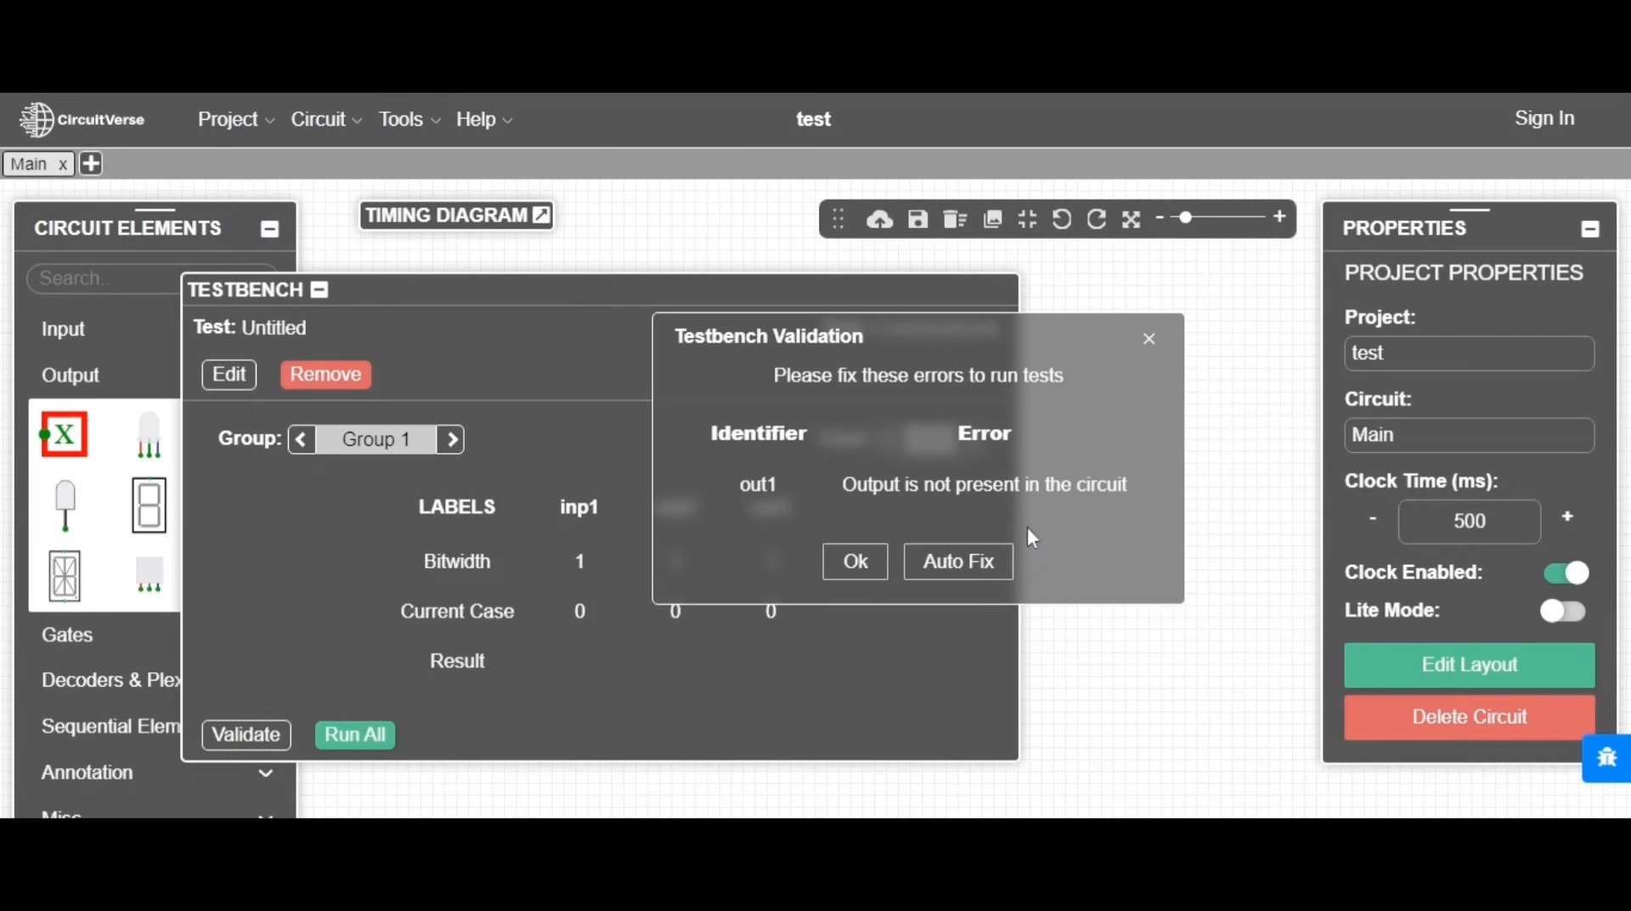
pyautogui.click(879, 554)
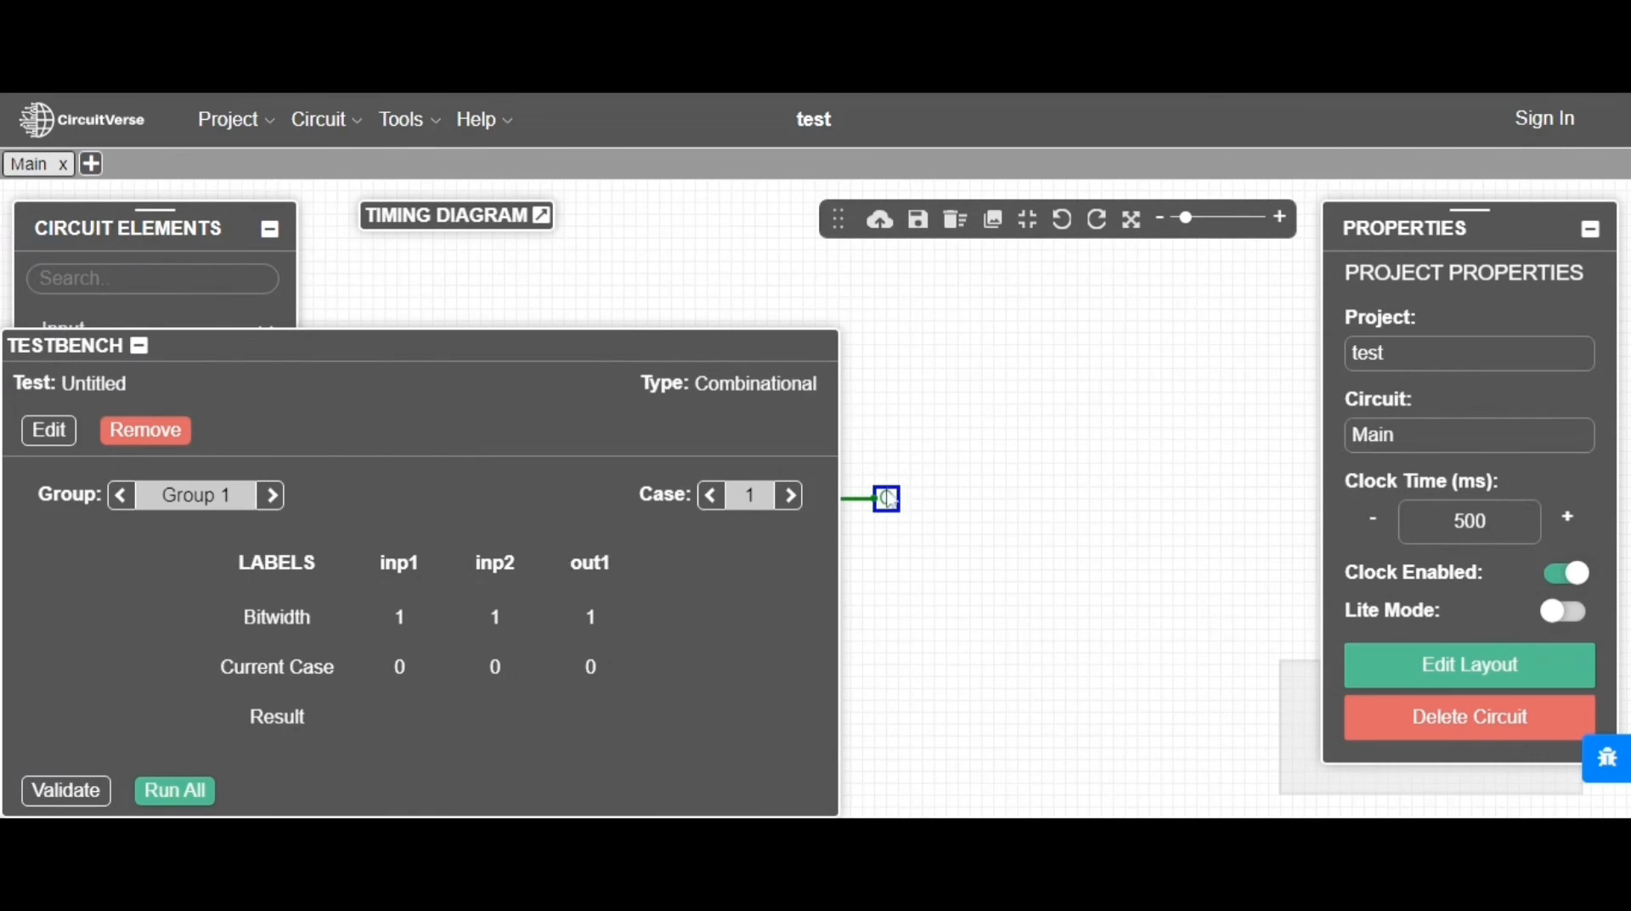
# Label the circuit's output element out1 and validate the testbench again.
pyautogui.click(888, 498)
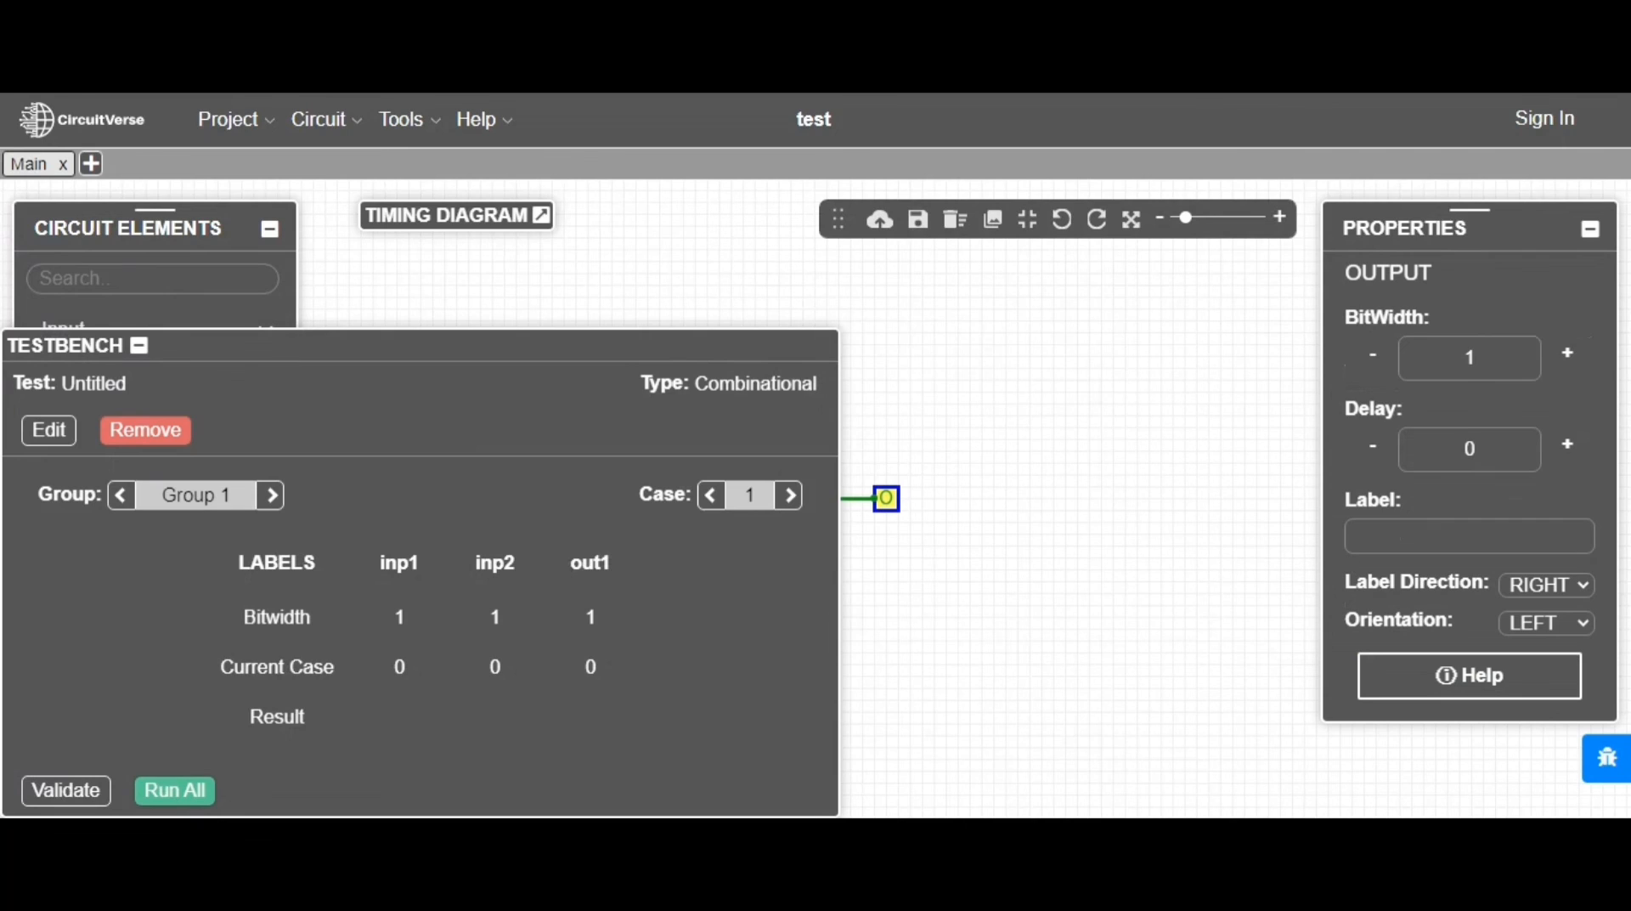
pyautogui.click(1469, 536)
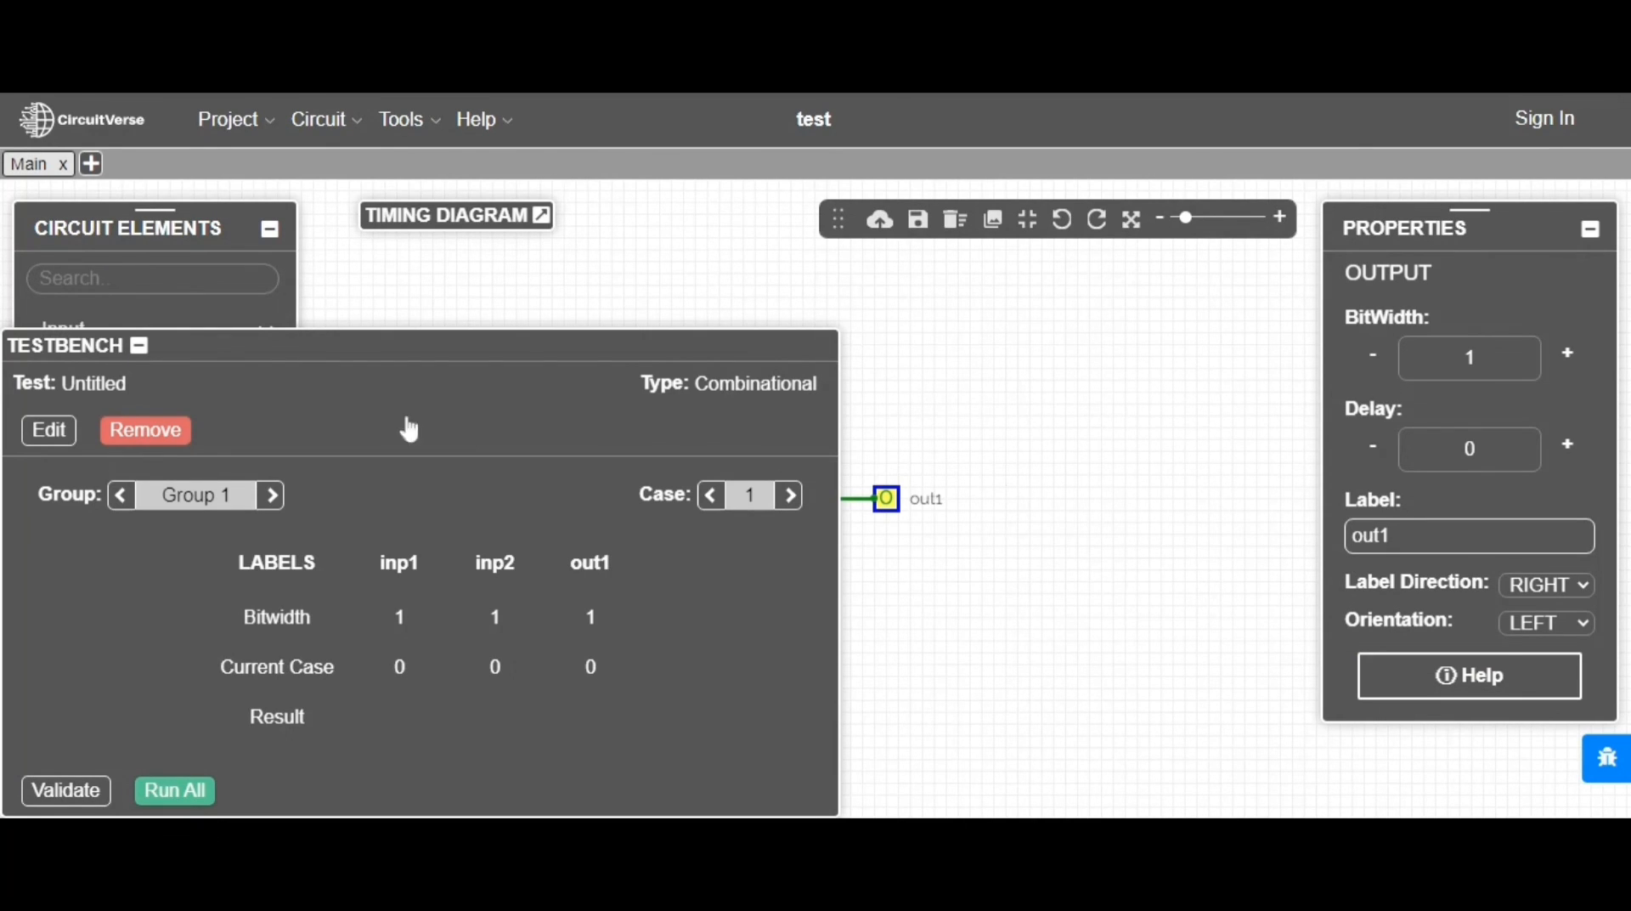
pyautogui.moveTo(349, 349); pyautogui.dragTo(553, 313)
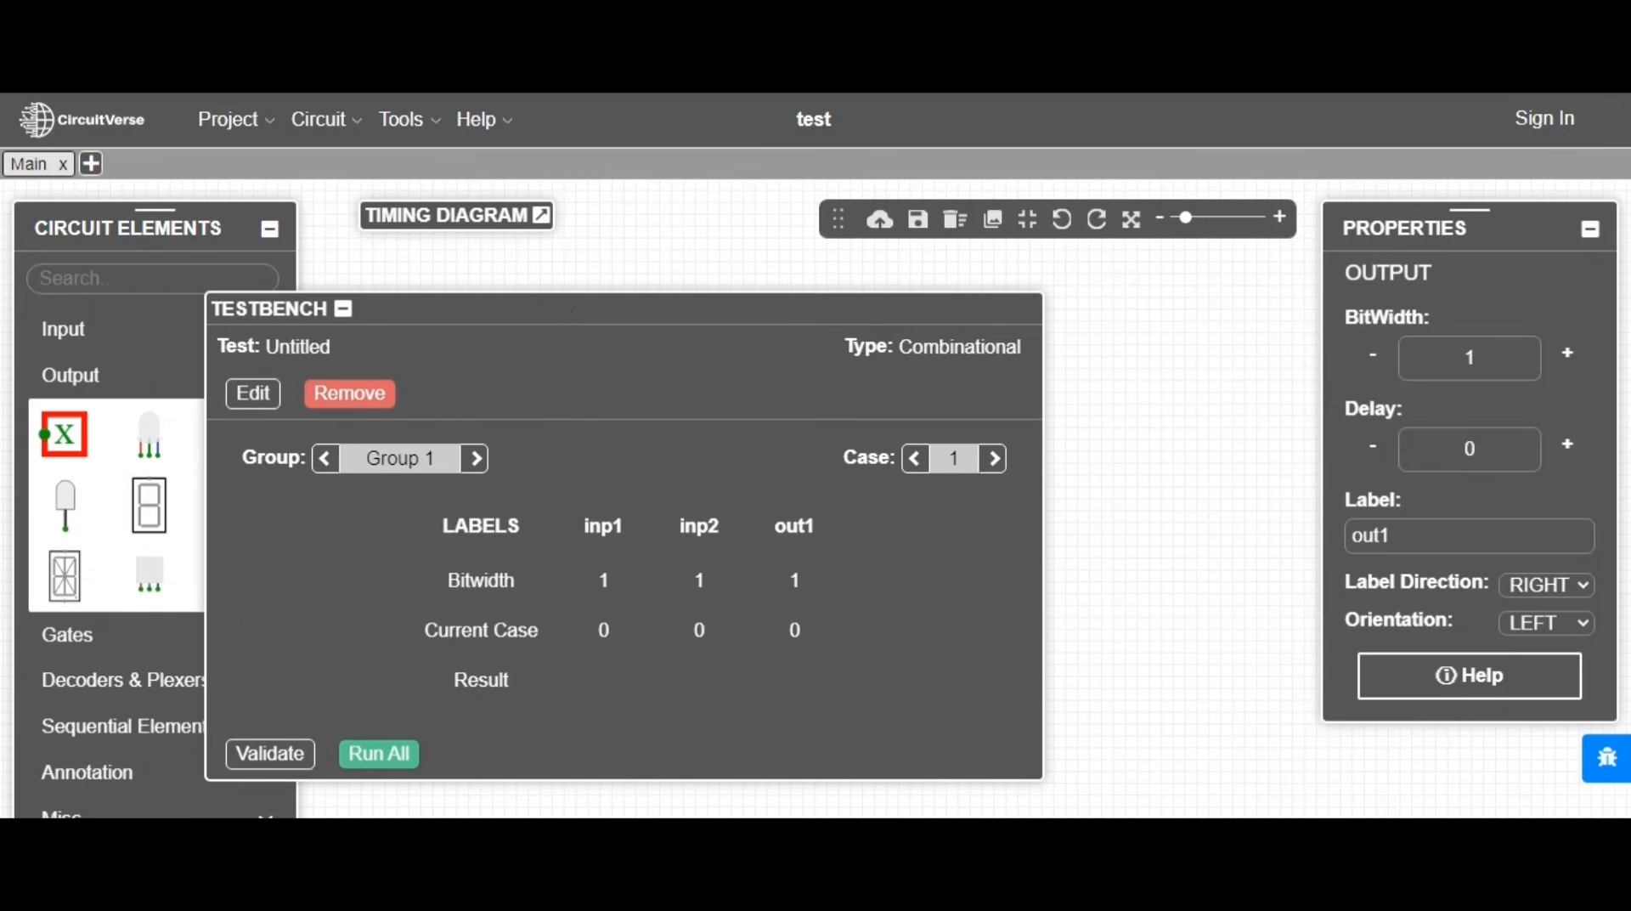
pyautogui.click(270, 756)
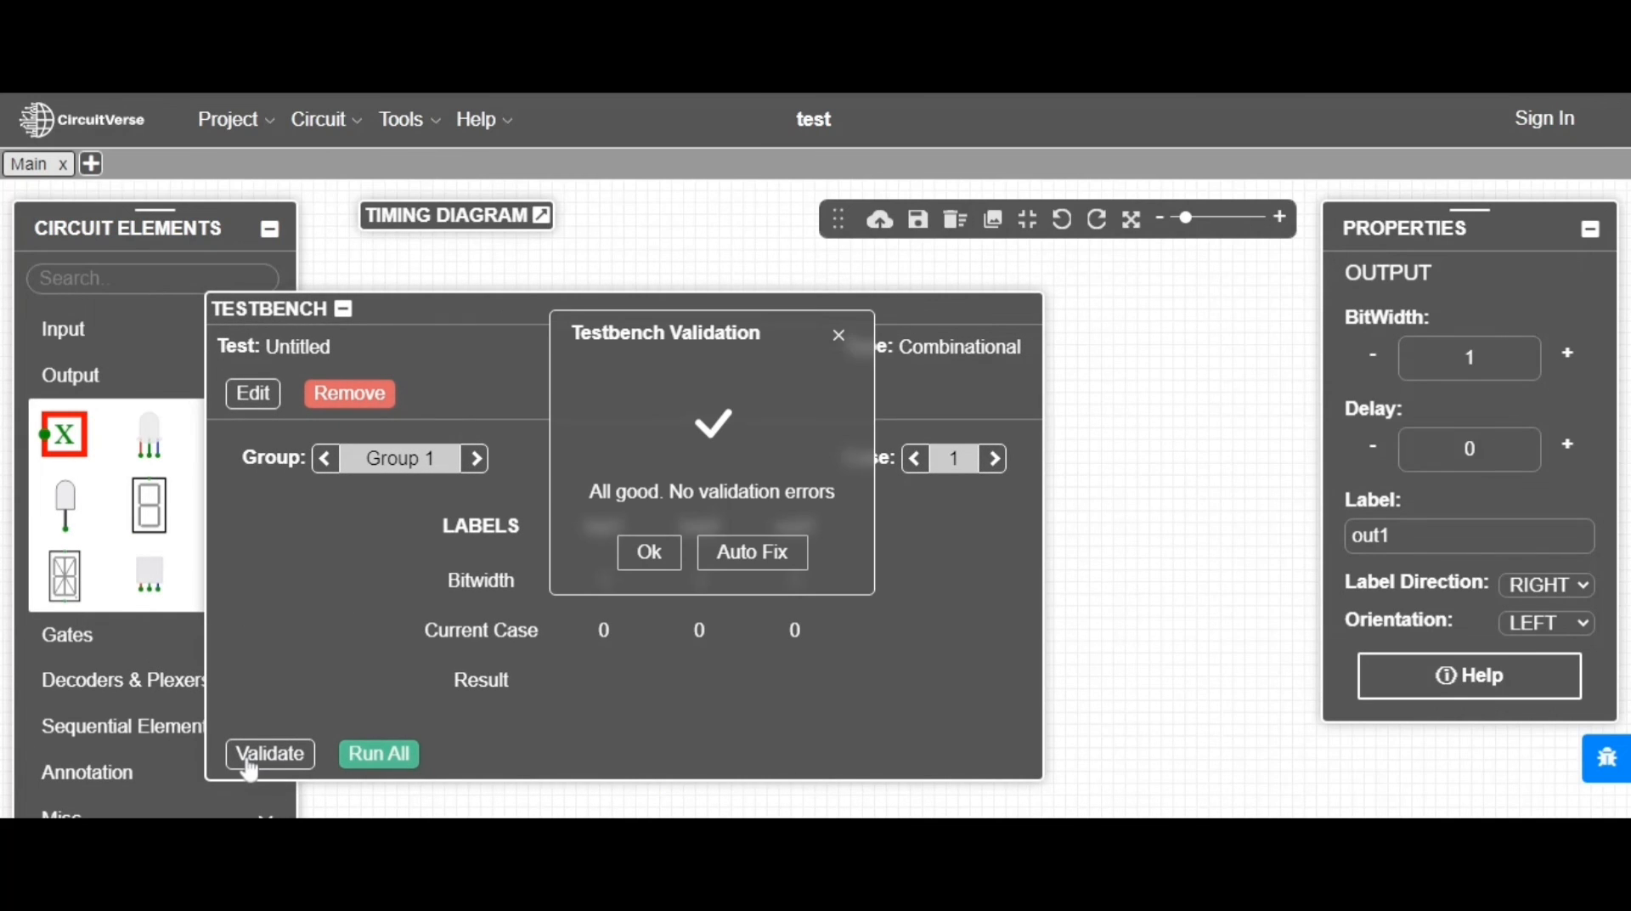
pyautogui.click(649, 552)
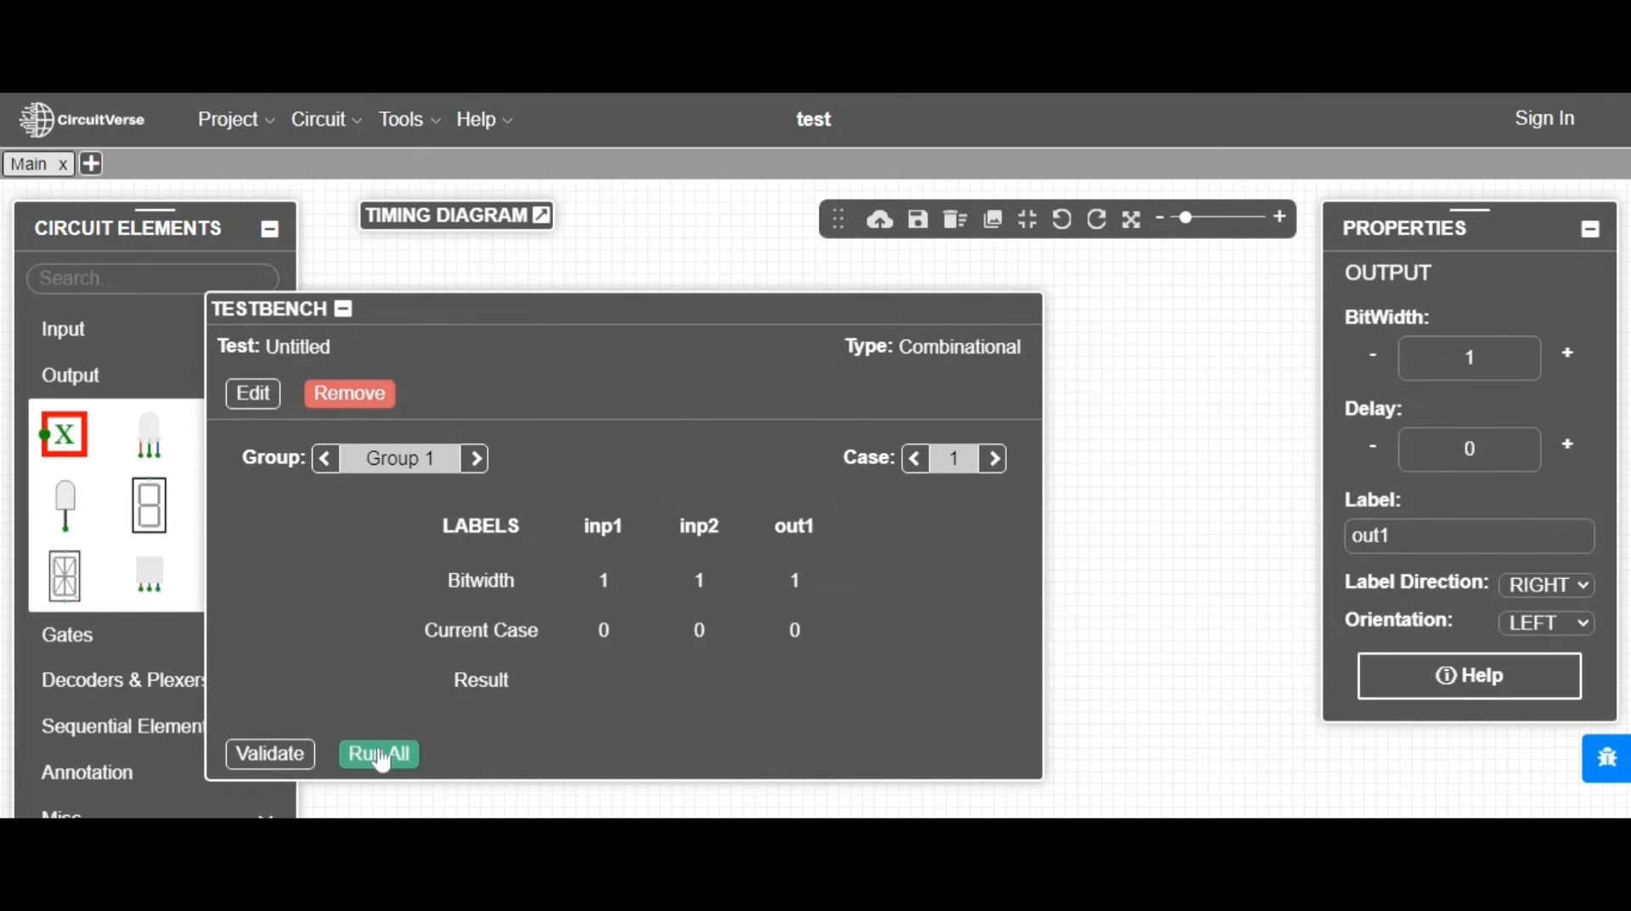
# Bring the circuit into view beside the testbench and step through cases 2, 3 and 4 to compare expected and actual outputs.
pyautogui.click(268, 232)
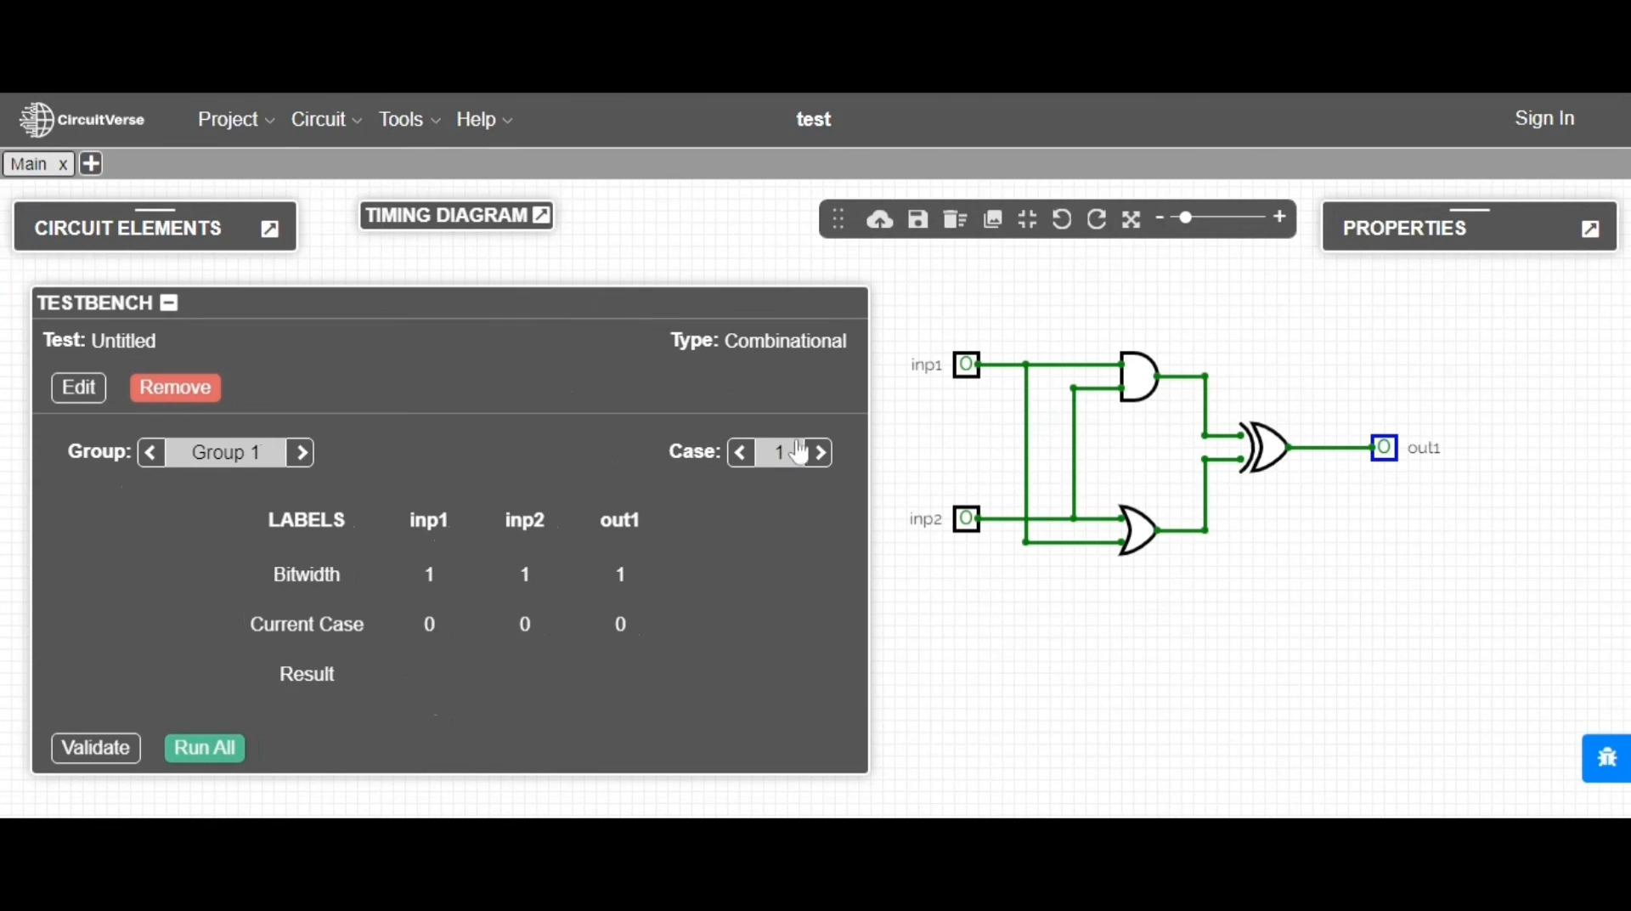
pyautogui.click(818, 452)
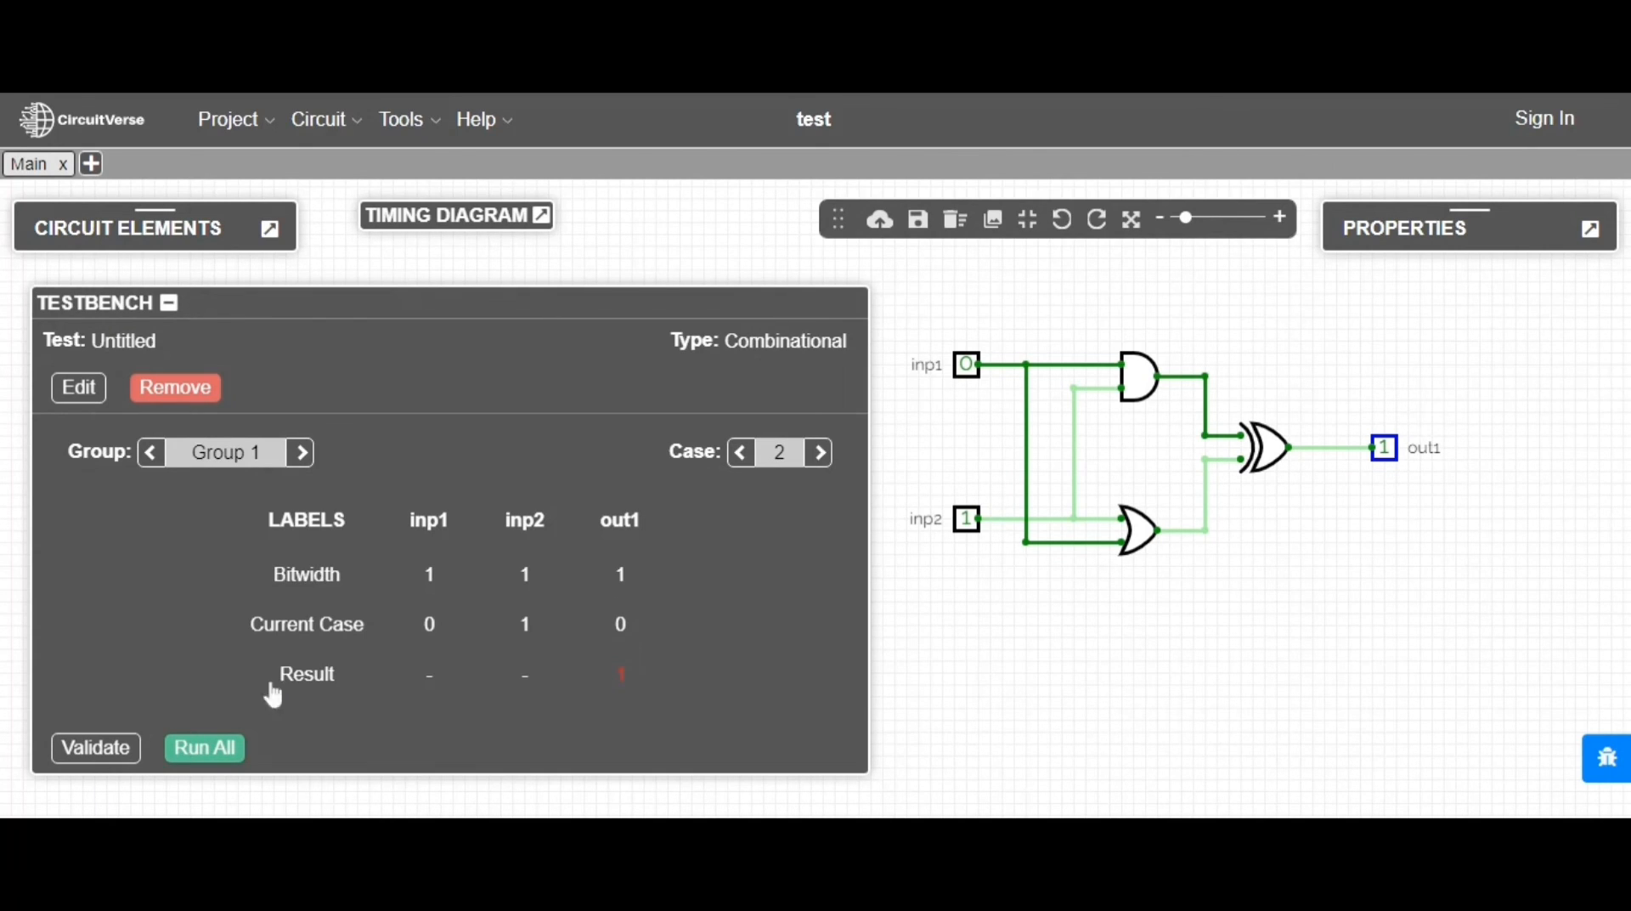
pyautogui.click(818, 452)
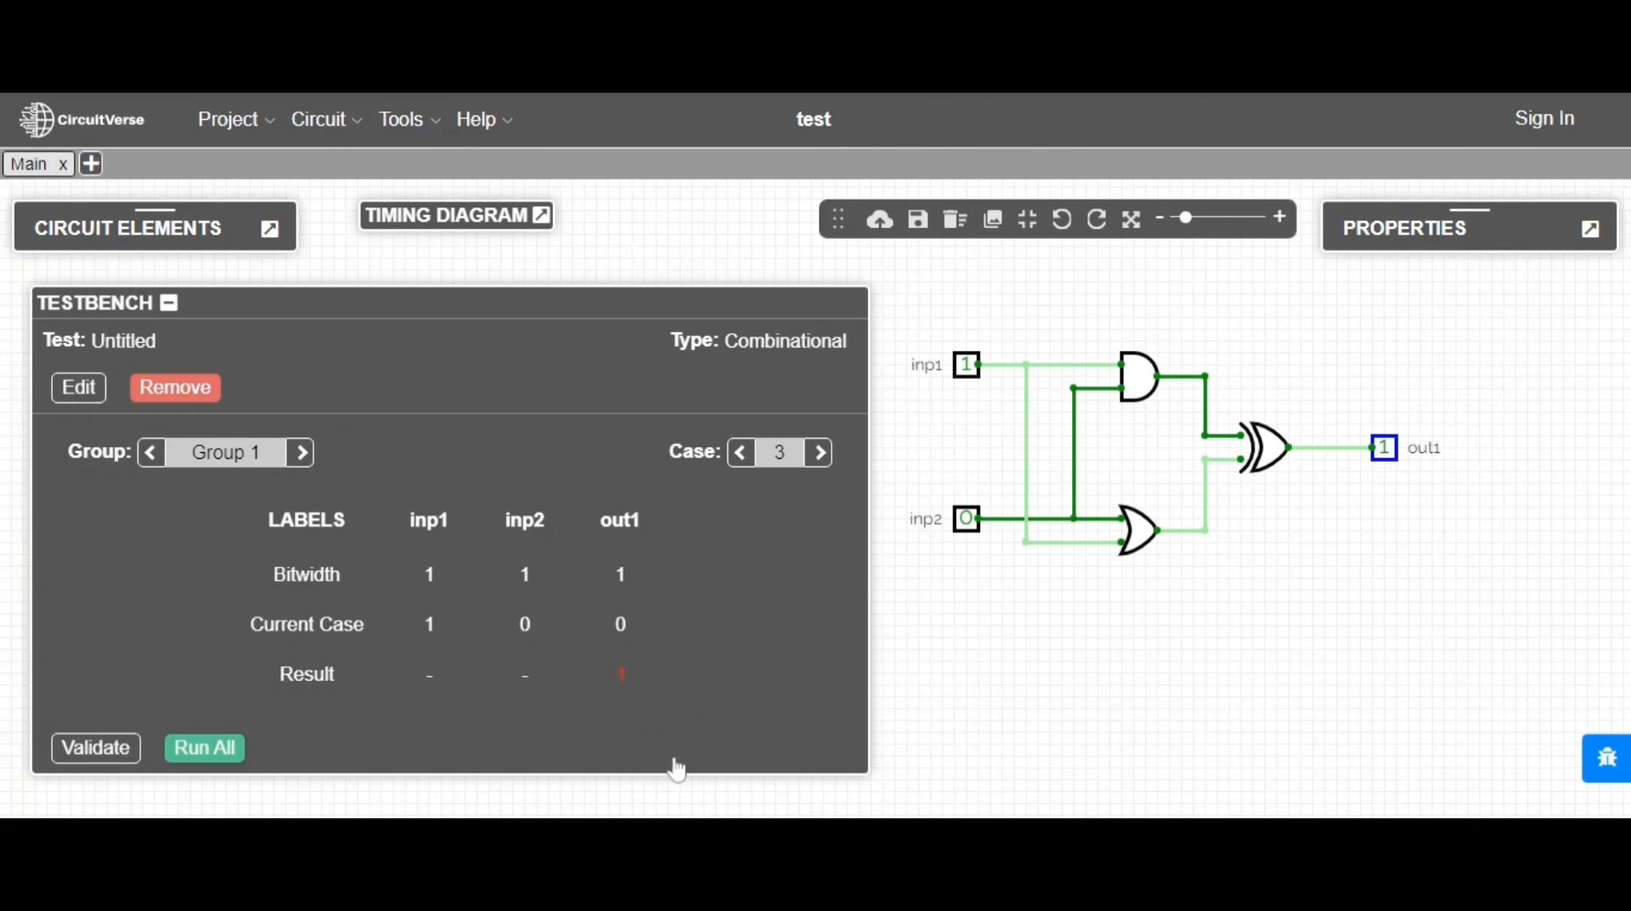
pyautogui.click(818, 452)
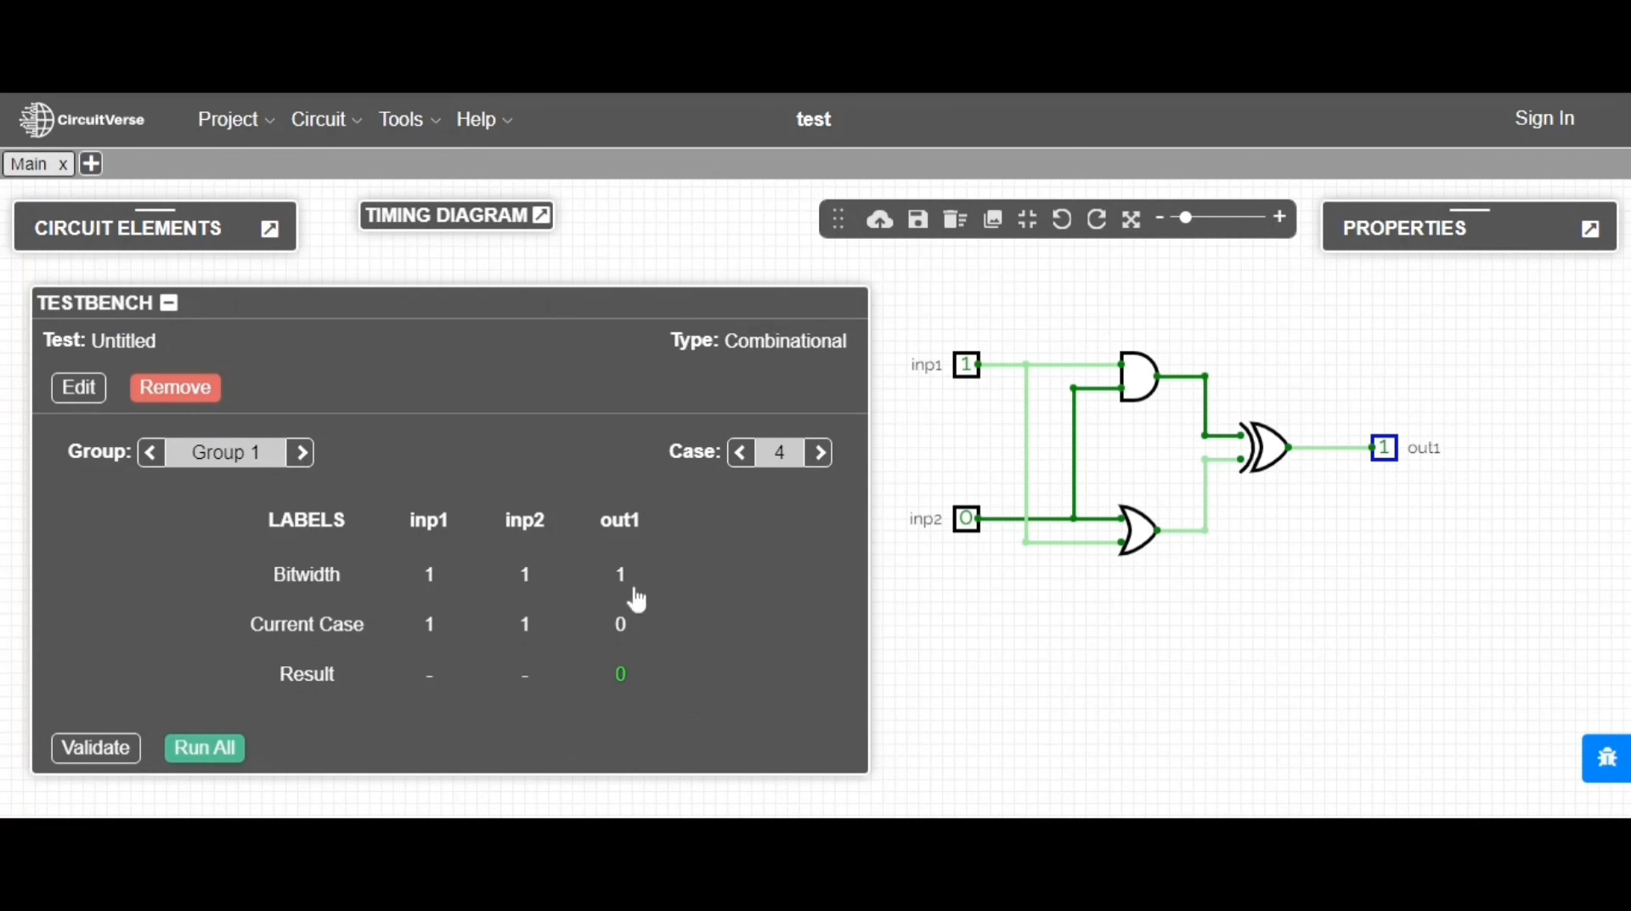